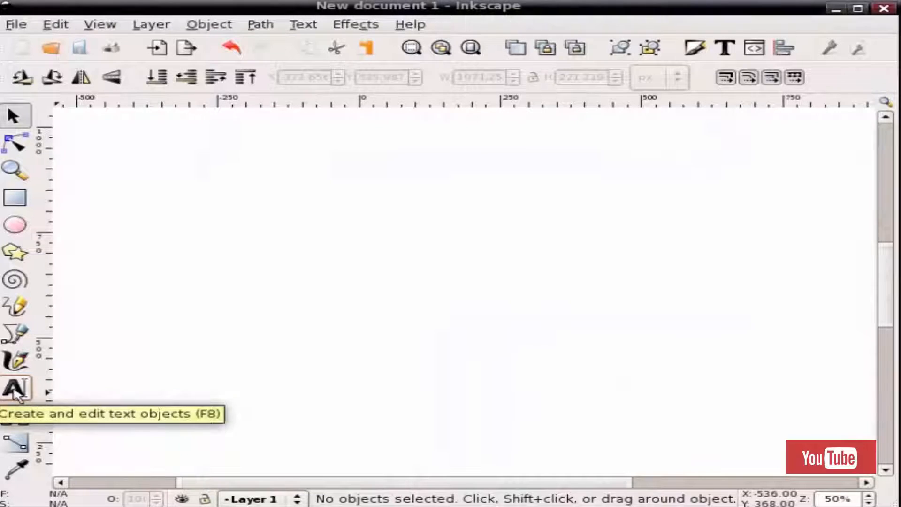
# Create the text "funkalicious", scale it to about 638 px wide, and move it toward the canvas centre
pyautogui.click(14, 393)
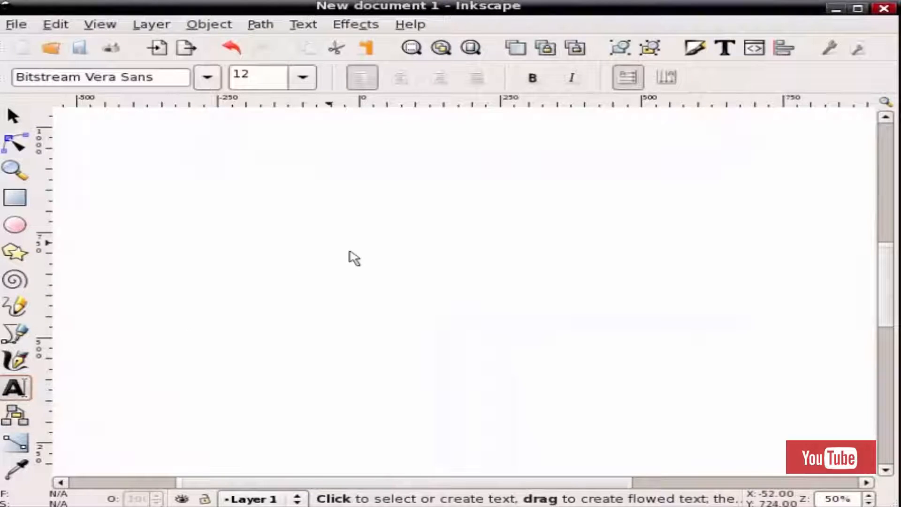
pyautogui.click(365, 261)
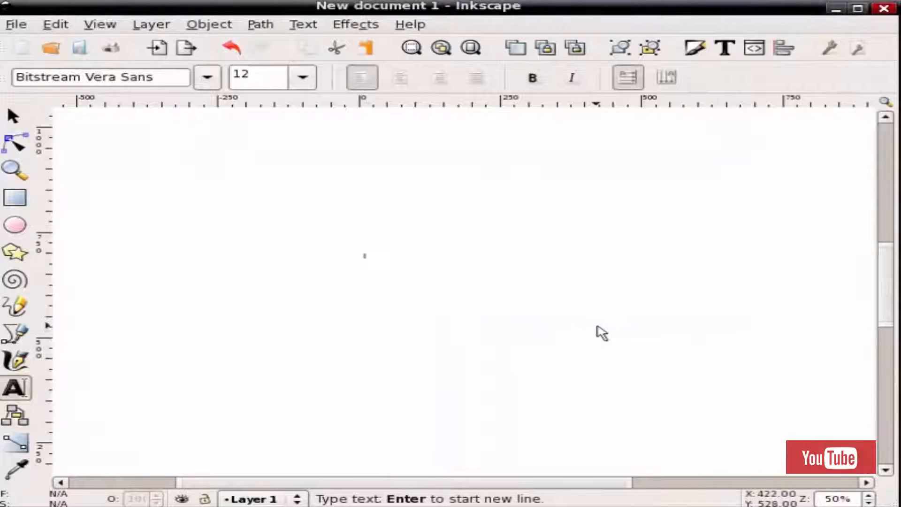
pyautogui.write('a')
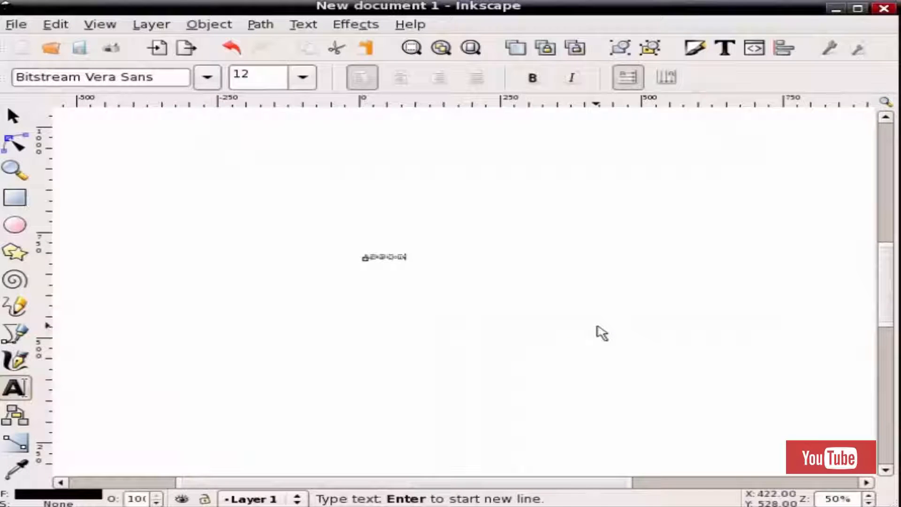
pyautogui.press('F1')
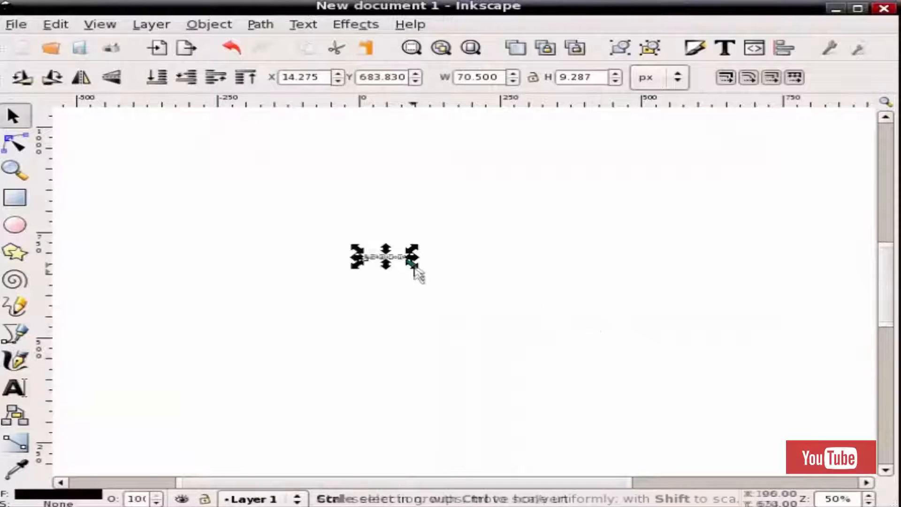
pyautogui.moveTo(414, 268); pyautogui.dragTo(737, 432)
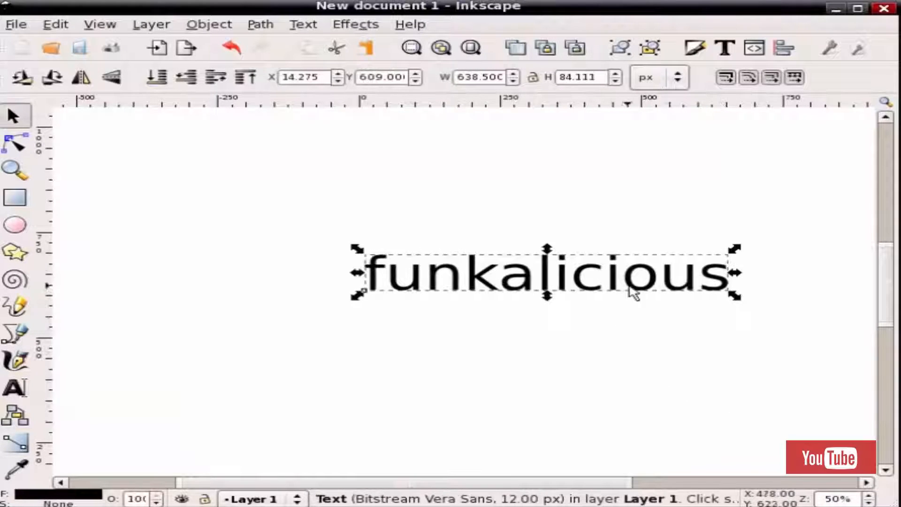
pyautogui.moveTo(631, 291); pyautogui.dragTo(537, 285)
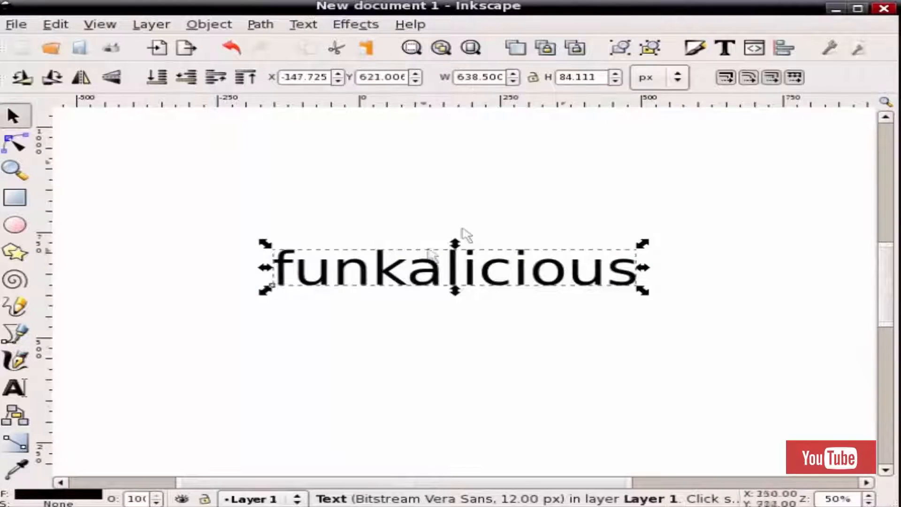
# Change the font of the "funkalicious" text to Baekmuk Headline
pyautogui.press('ctrl')
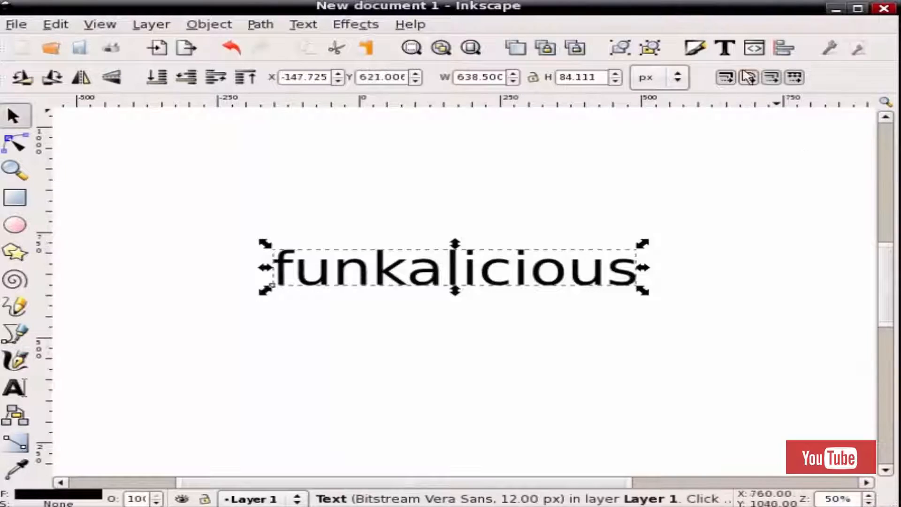
pyautogui.click(725, 48)
pyautogui.moveTo(443, 225); pyautogui.dragTo(591, 79)
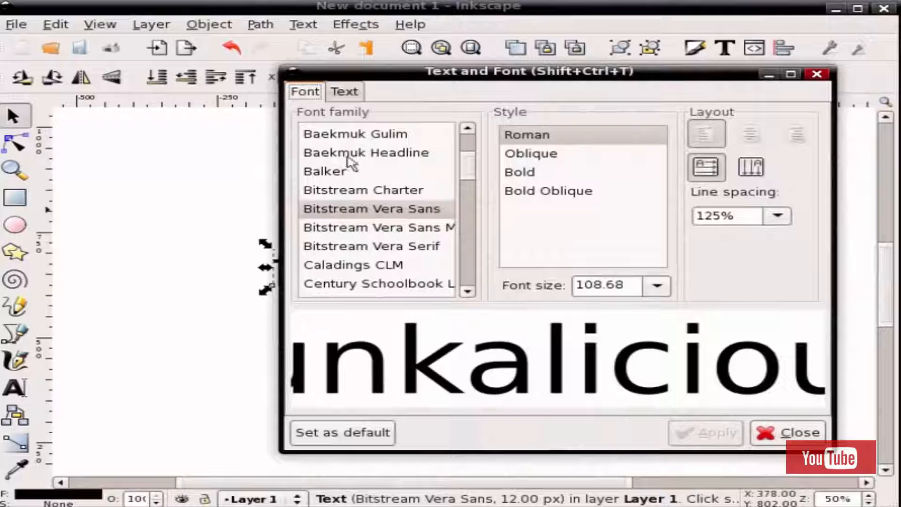
pyautogui.click(353, 160)
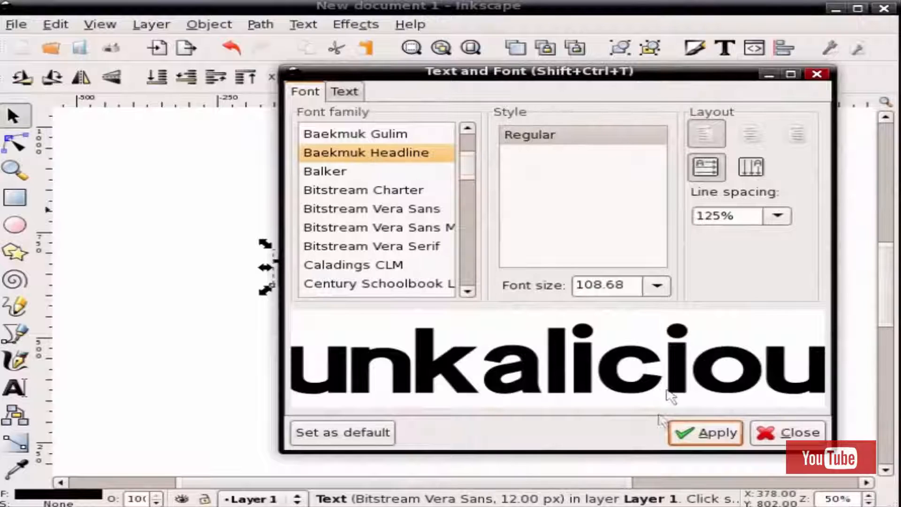
pyautogui.click(714, 438)
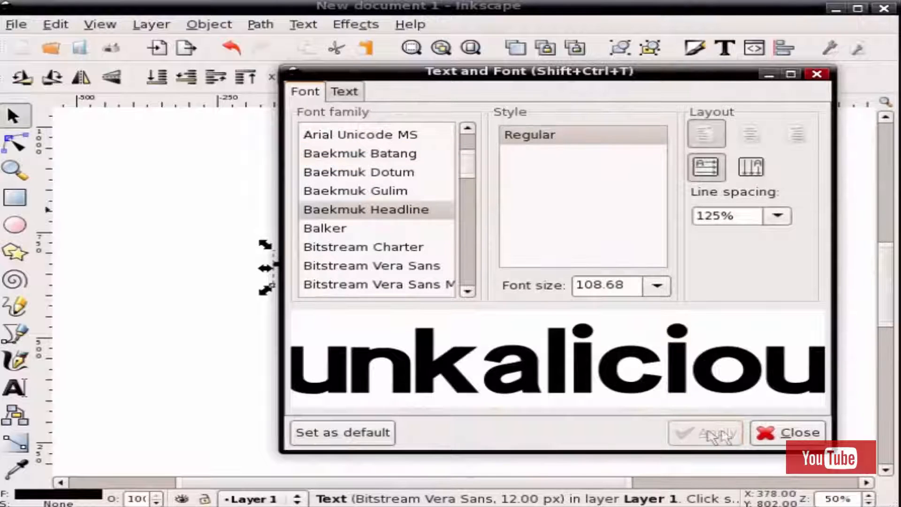
pyautogui.click(788, 432)
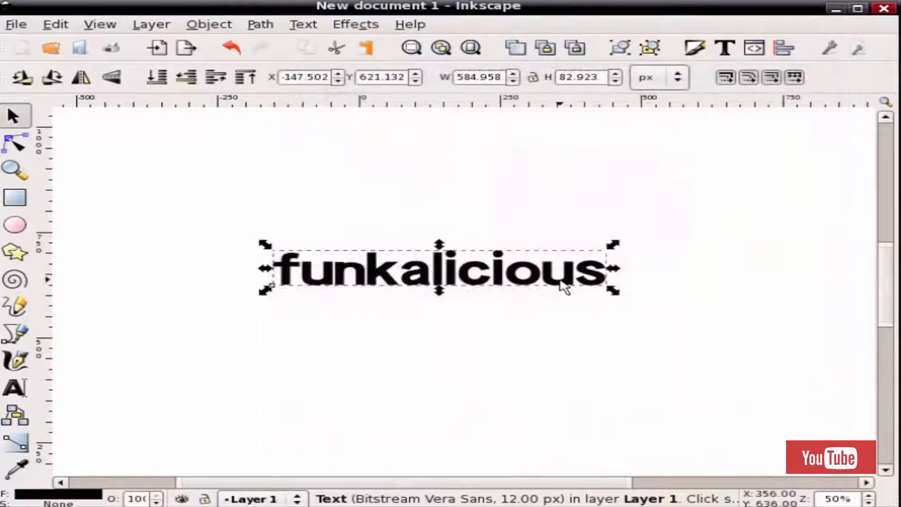
# Enlarge the "funkalicious" text to about 879 px wide and recentre it on the canvas
pyautogui.click(464, 279)
pyautogui.click(383, 334)
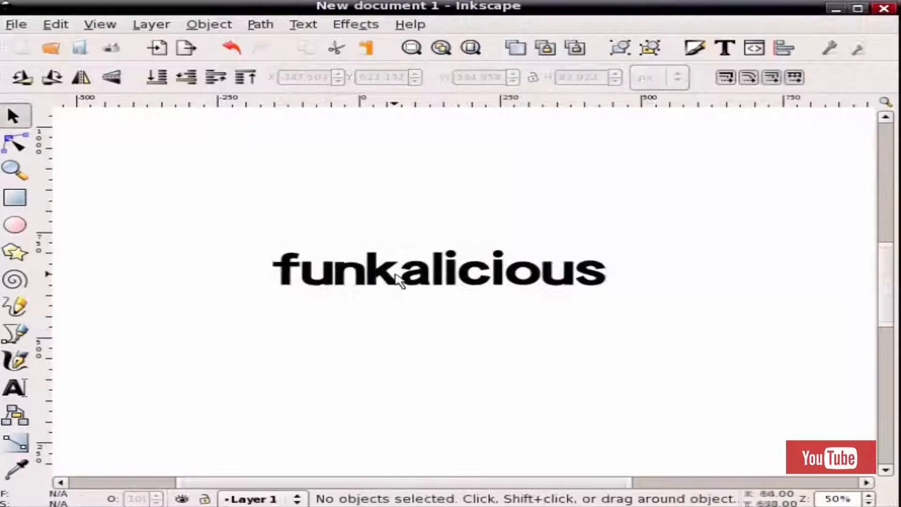
pyautogui.click(398, 281)
pyautogui.moveTo(262, 296); pyautogui.dragTo(96, 411)
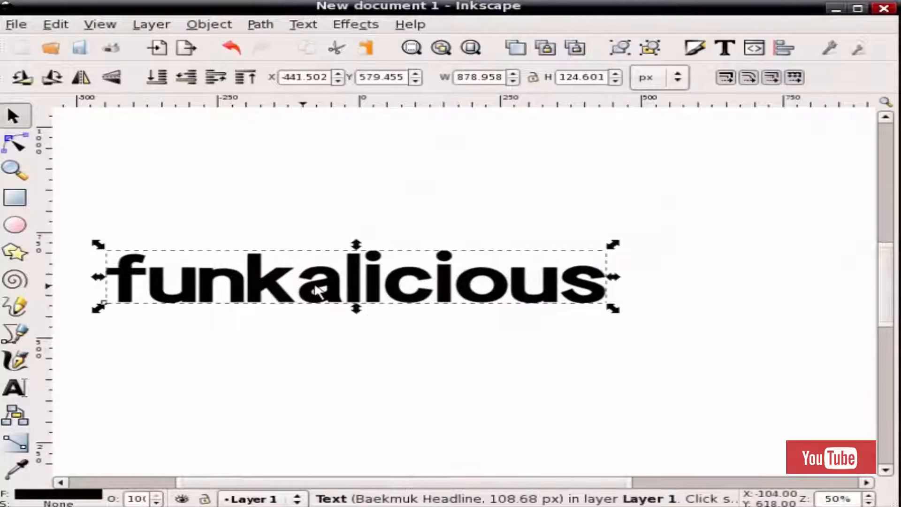
pyautogui.moveTo(329, 291); pyautogui.dragTo(398, 287)
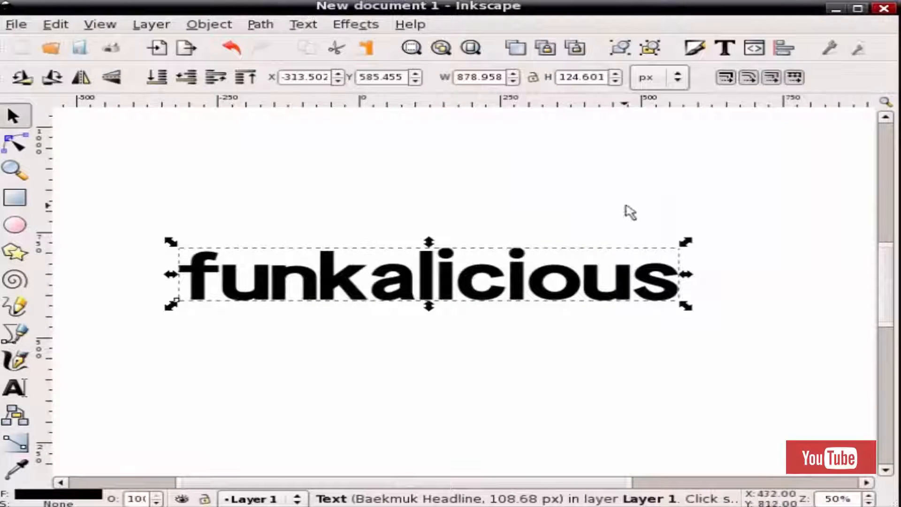
# Remove the fill from the text and give it a flat black stroke
pyautogui.hotkey('shift', 'ctrl', 'f')
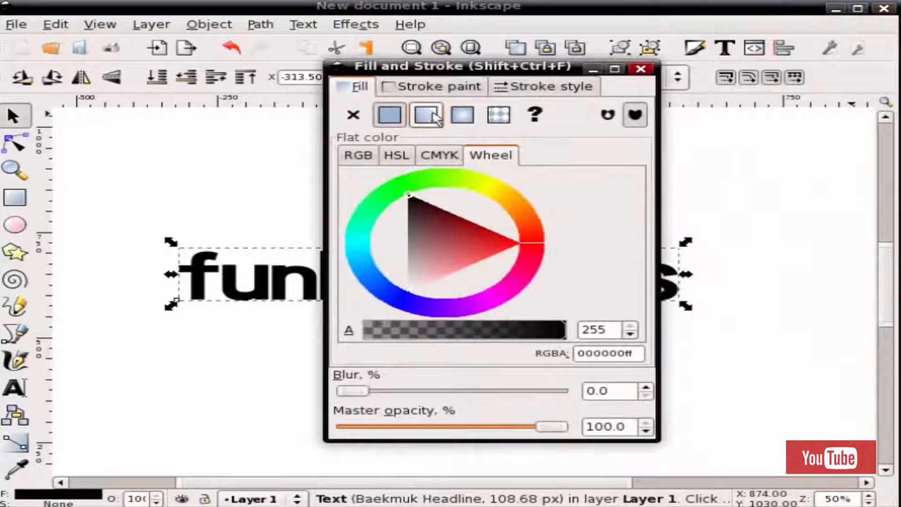
pyautogui.click(353, 115)
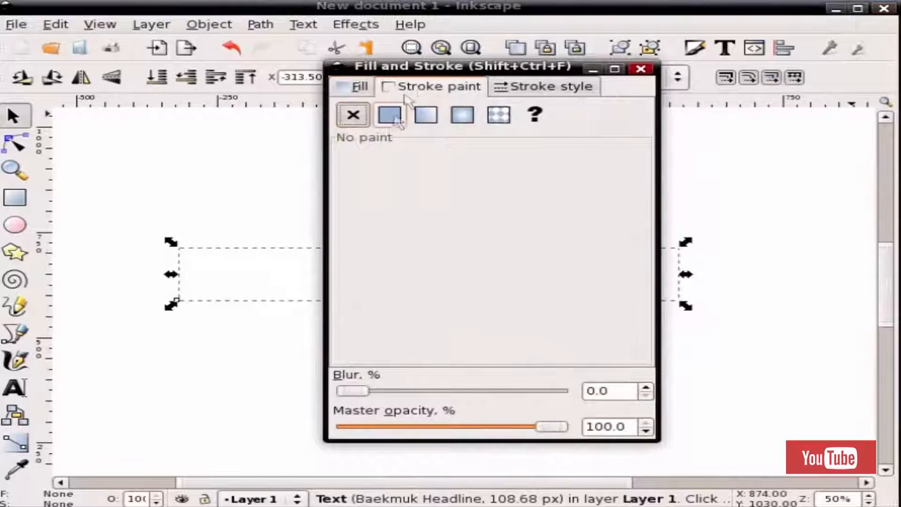
pyautogui.click(389, 119)
pyautogui.moveTo(414, 200)
pyautogui.mouseDown()
pyautogui.moveTo(433, 239)
pyautogui.moveTo(401, 192)
pyautogui.mouseUp()
# Set the stroke width of the text outline to 4 px and move the Fill and Stroke dialog off the artwork
pyautogui.click(548, 93)
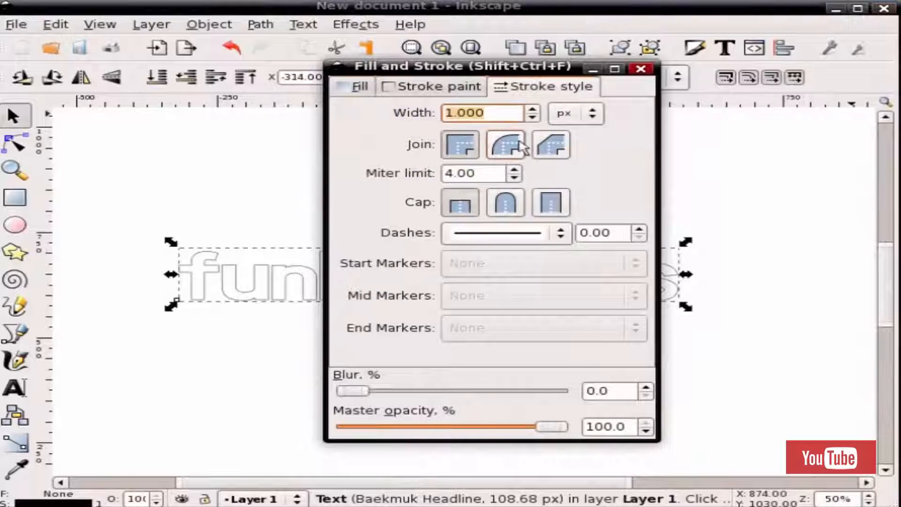
pyautogui.moveTo(504, 116); pyautogui.dragTo(400, 116)
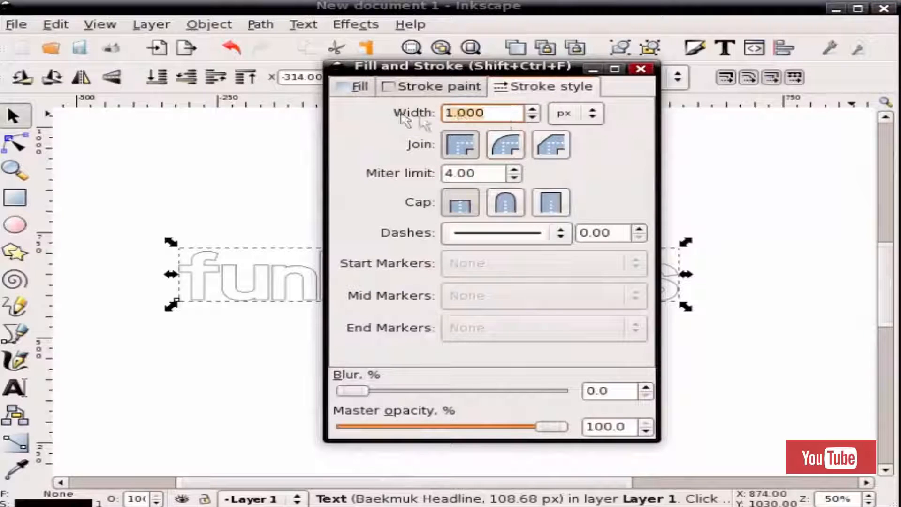
pyautogui.write('4')
pyautogui.press('Tab')
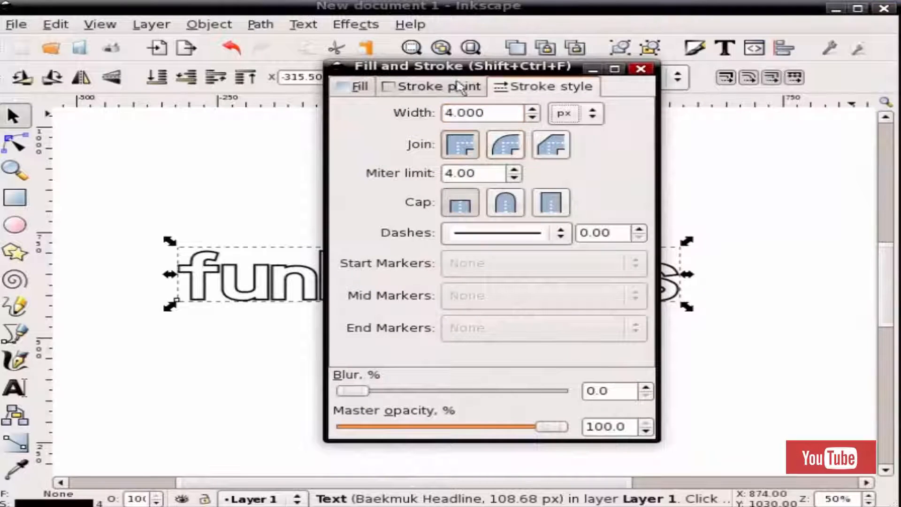
pyautogui.moveTo(453, 76); pyautogui.dragTo(899, 77)
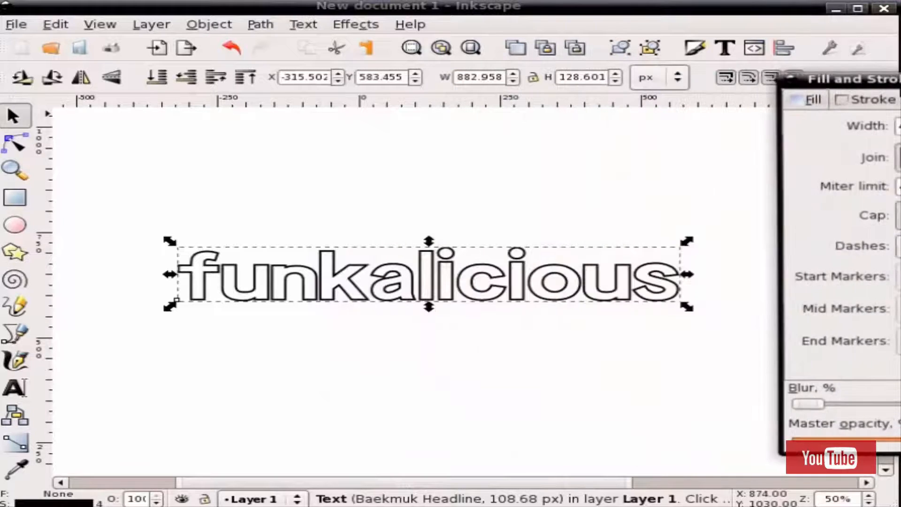
pyautogui.click(509, 197)
# Duplicate the outlined text and convert the top copy from text to a path
pyautogui.click(445, 267)
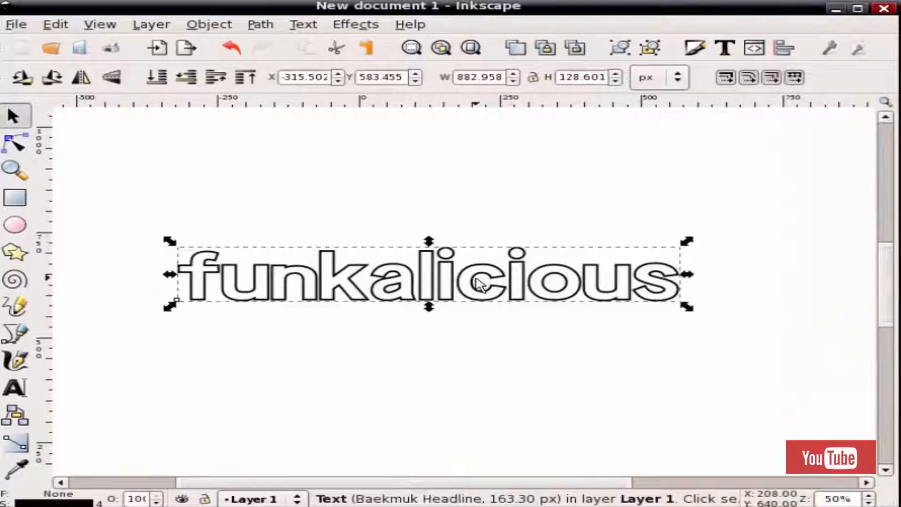
pyautogui.press('ctrl')
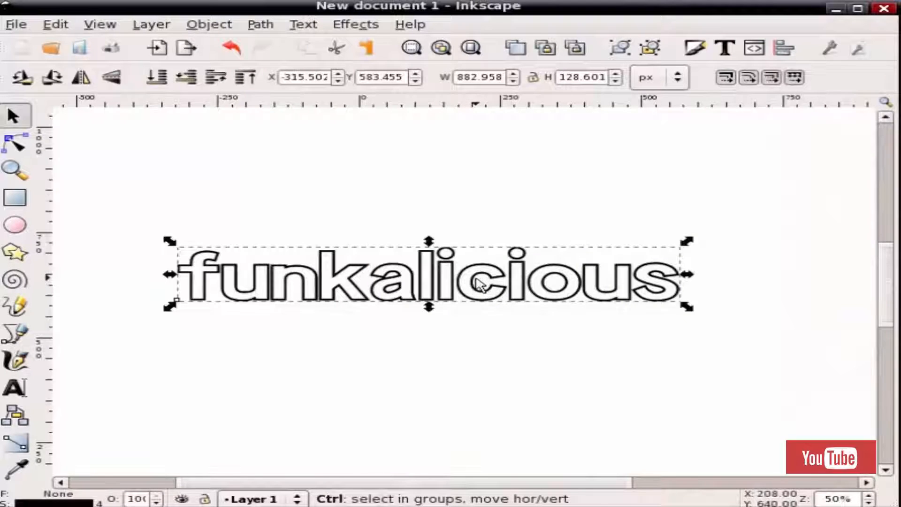
pyautogui.click(448, 239)
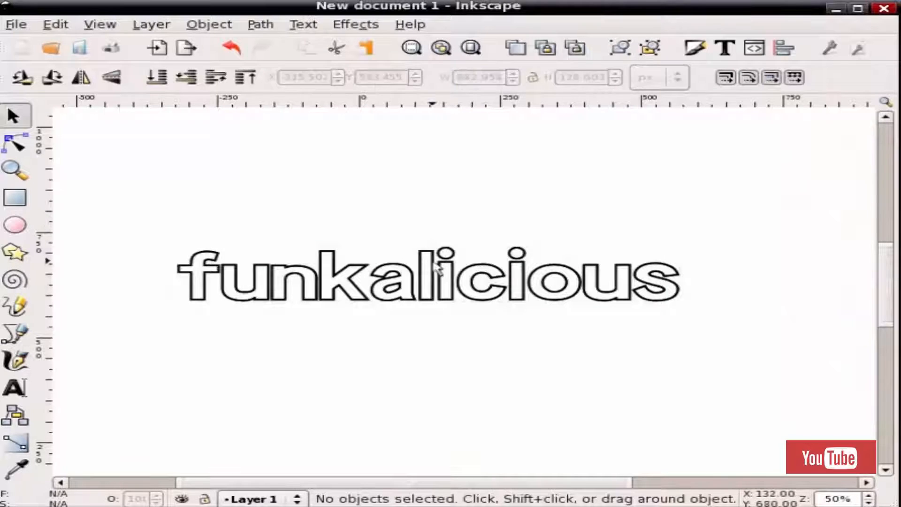
pyautogui.click(424, 299)
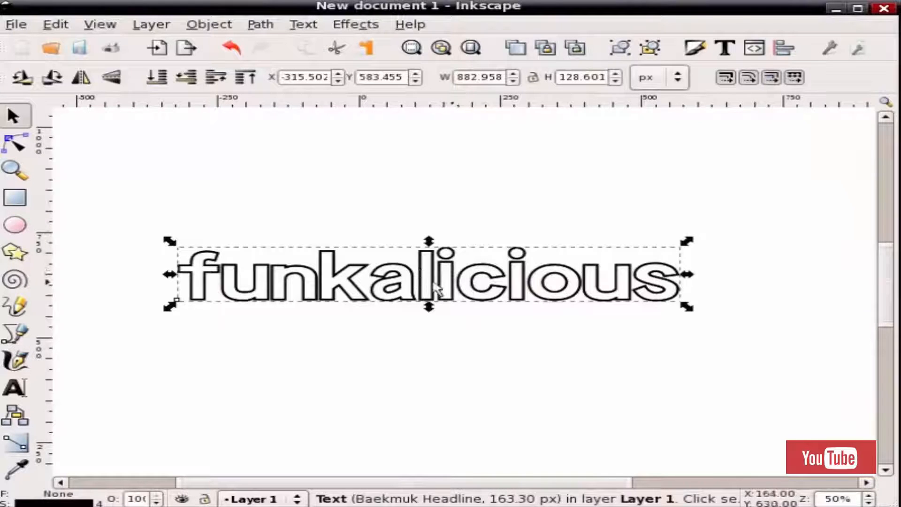
pyautogui.click(262, 29)
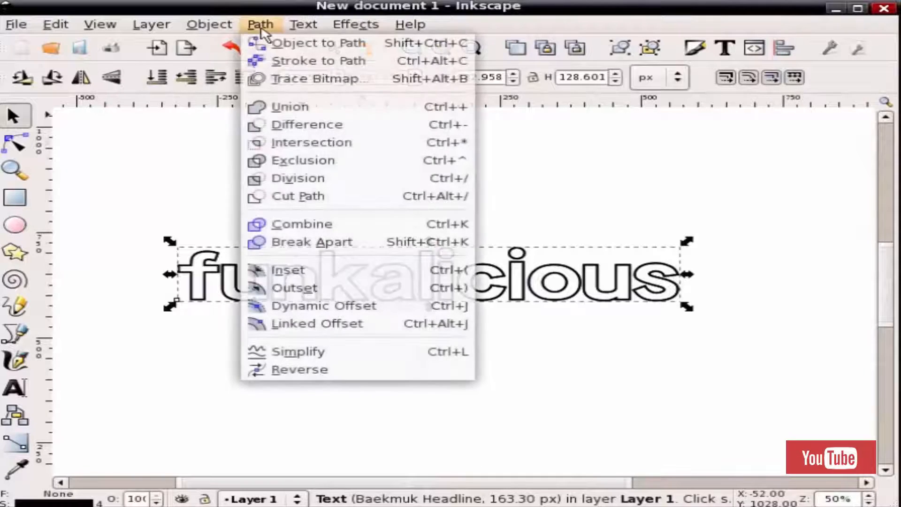
pyautogui.click(280, 45)
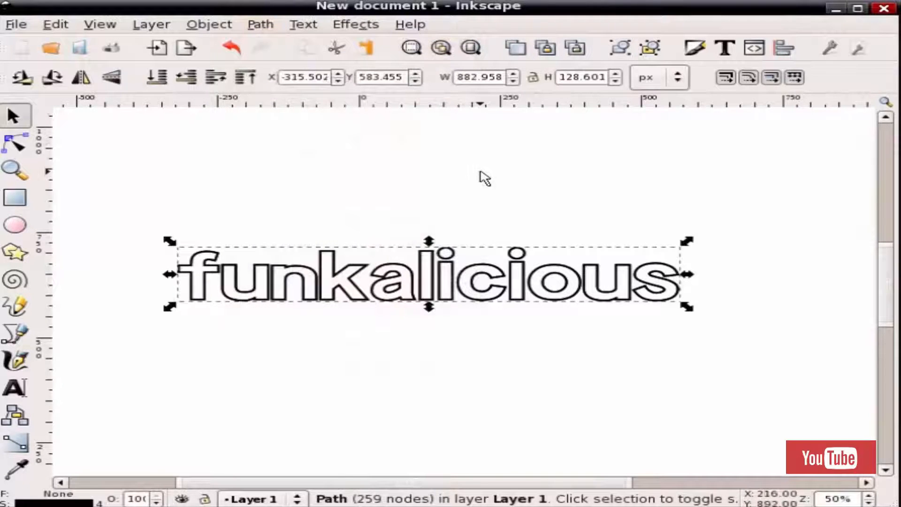
# Create a dynamic offset from the text path and outset it by about 18 pt around the letters
pyautogui.click(448, 270)
pyautogui.click(439, 275)
pyautogui.press('F2')
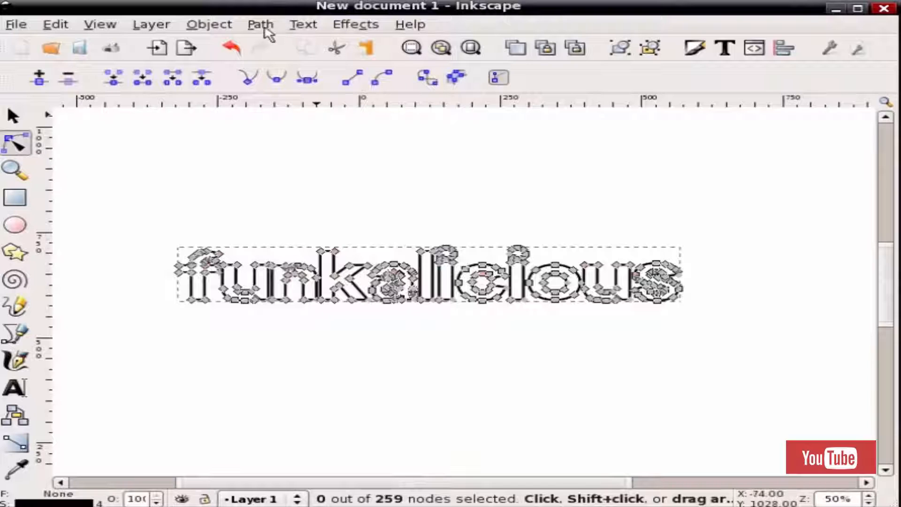
pyautogui.click(264, 28)
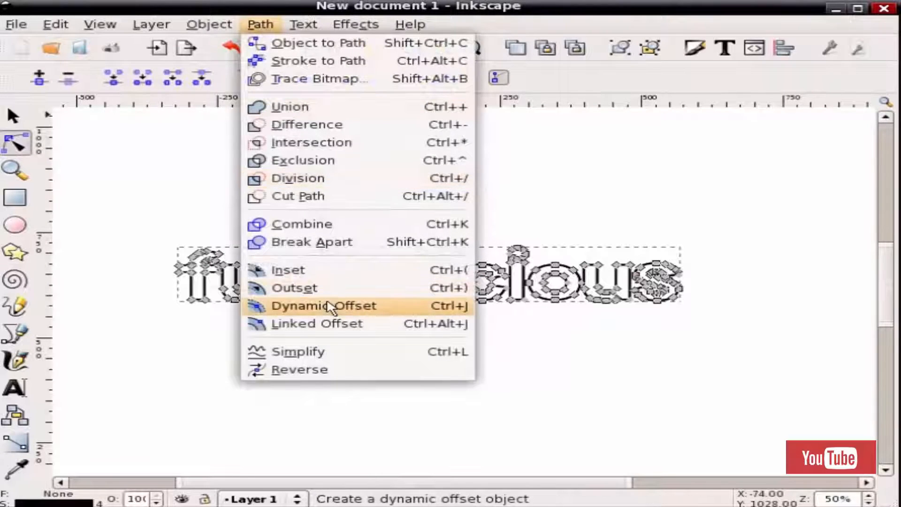
pyautogui.click(332, 308)
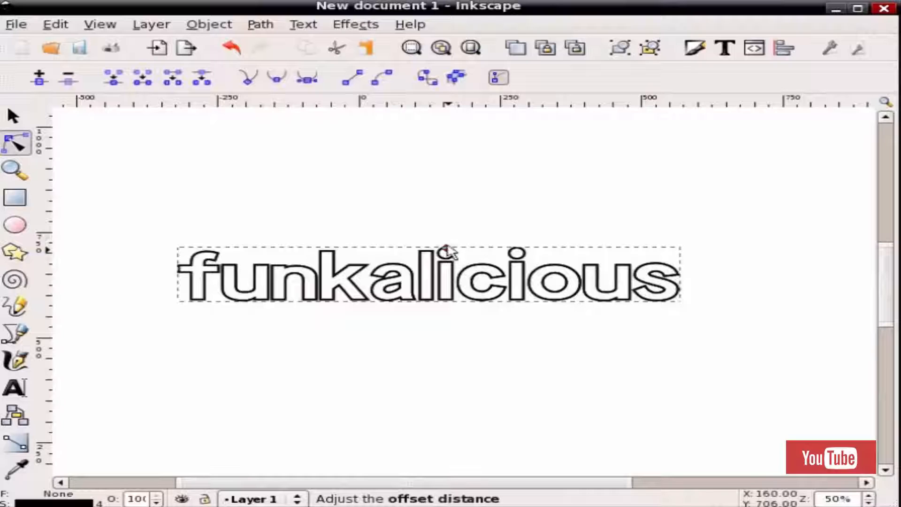
pyautogui.moveTo(447, 245); pyautogui.dragTo(447, 241)
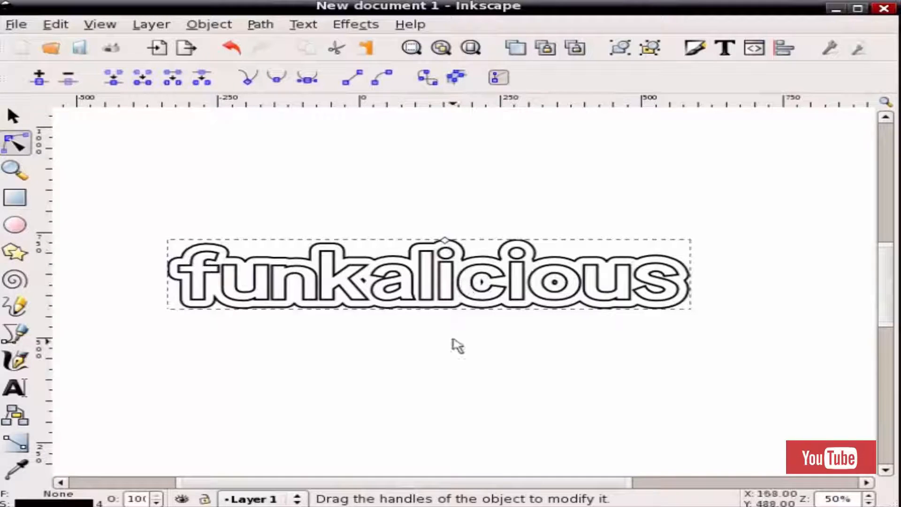
pyautogui.press('s')
pyautogui.click(488, 207)
pyautogui.click(466, 244)
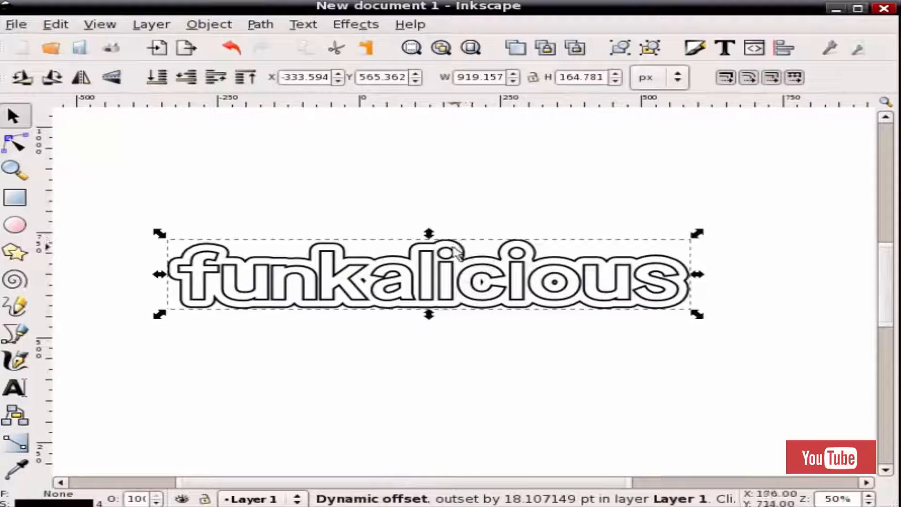
pyautogui.click(466, 224)
pyautogui.click(457, 246)
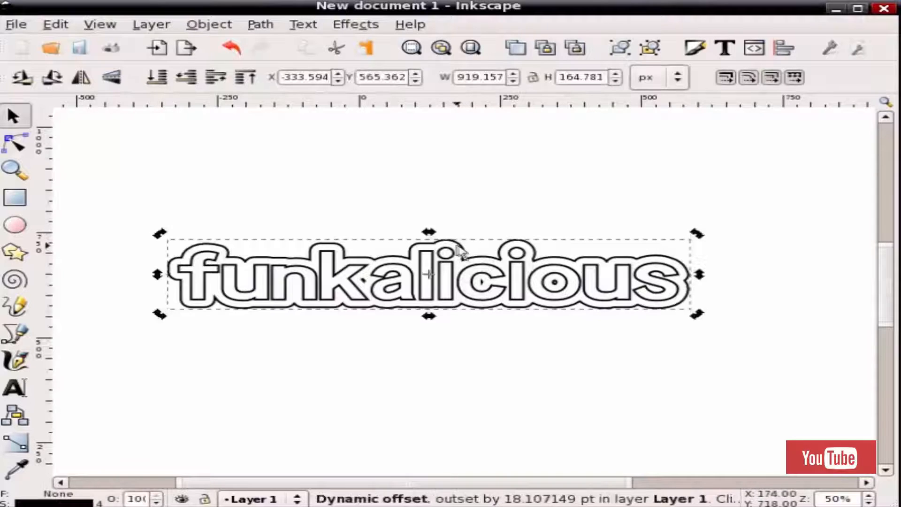
pyautogui.click(497, 222)
pyautogui.click(460, 250)
pyautogui.click(496, 218)
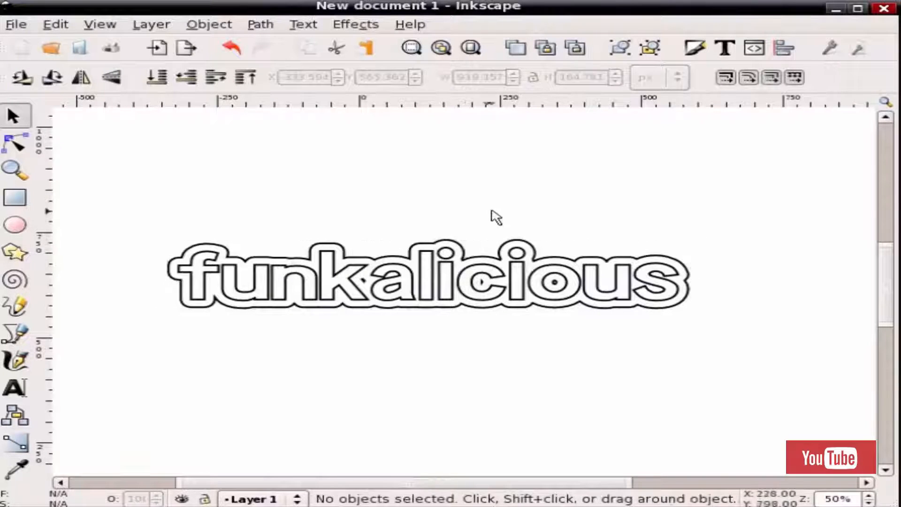
# Duplicate the offset outline around the letters and convert the top copy to a path
pyautogui.click(457, 250)
pyautogui.press('ctrl')
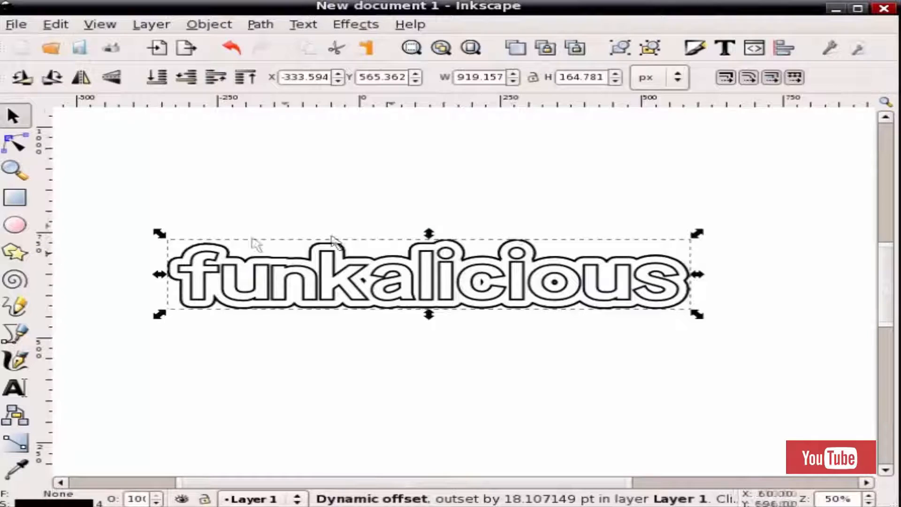
pyautogui.click(260, 25)
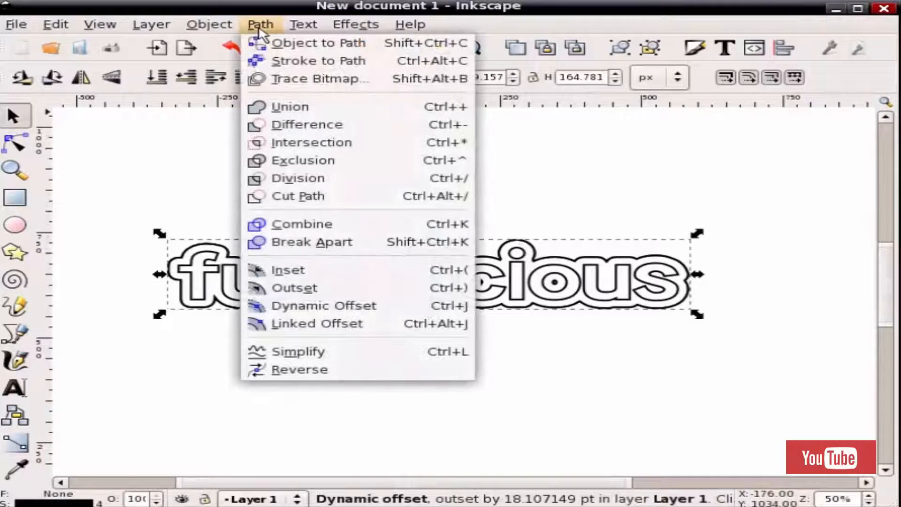
pyautogui.click(277, 46)
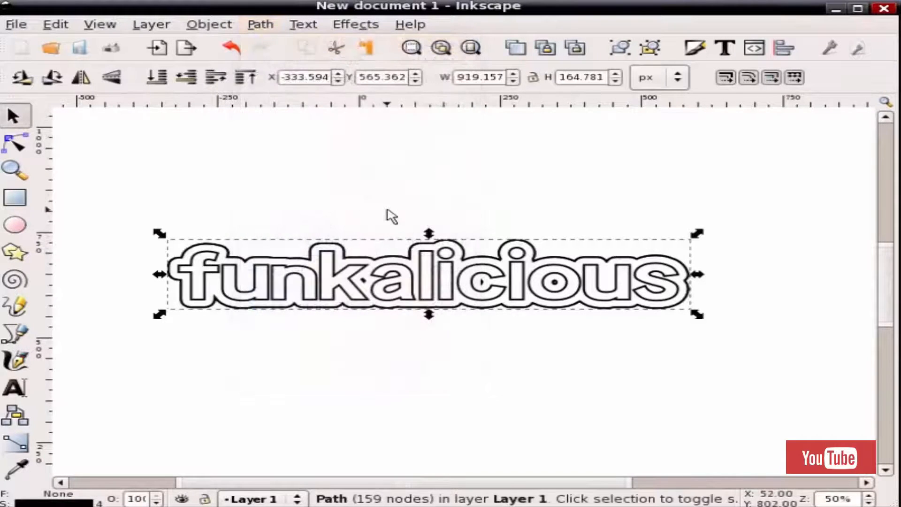
# Create a dynamic offset from the copied outline path and outset it by about 22 pt to form an outer border
pyautogui.press('Escape')
pyautogui.click(447, 252)
pyautogui.press('F2')
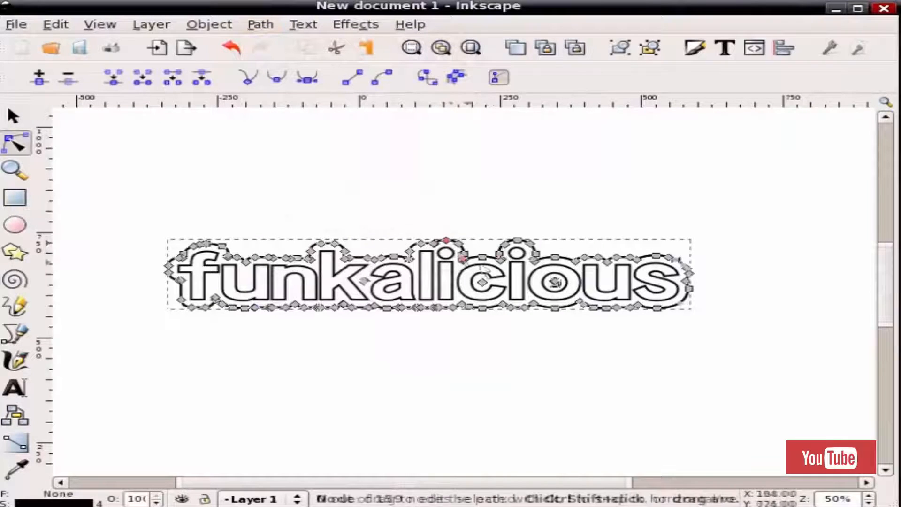
pyautogui.click(269, 29)
pyautogui.click(329, 306)
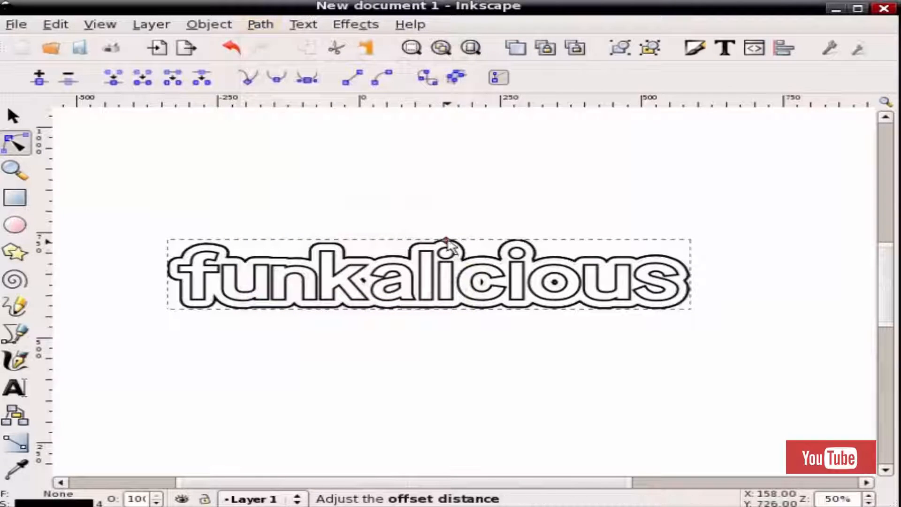
pyautogui.moveTo(466, 241); pyautogui.dragTo(553, 316)
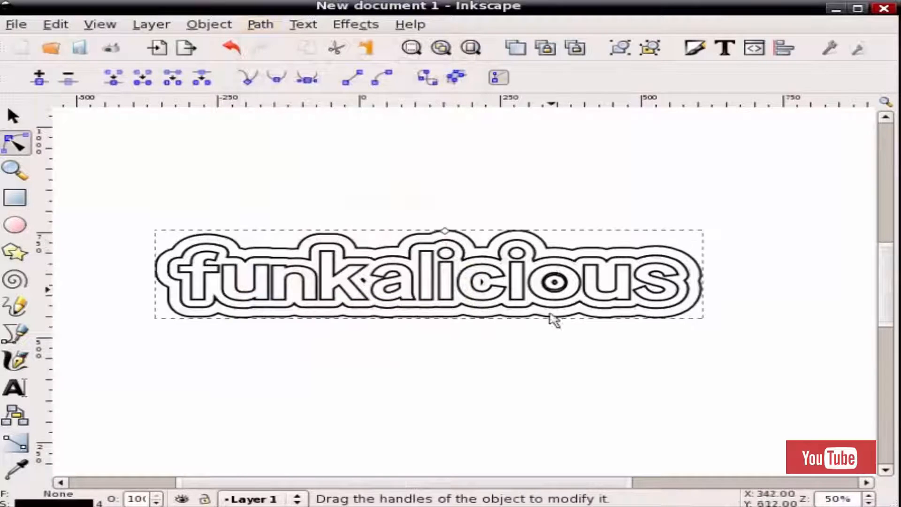
pyautogui.press('Escape')
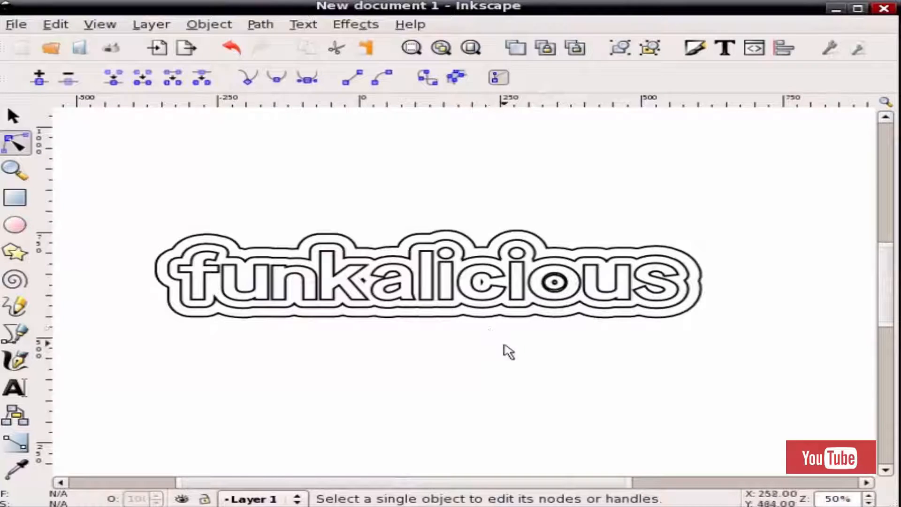
# Fill the text letters with flat purple a011c7ff and move the Fill and Stroke dialog off the artwork
pyautogui.press('s')
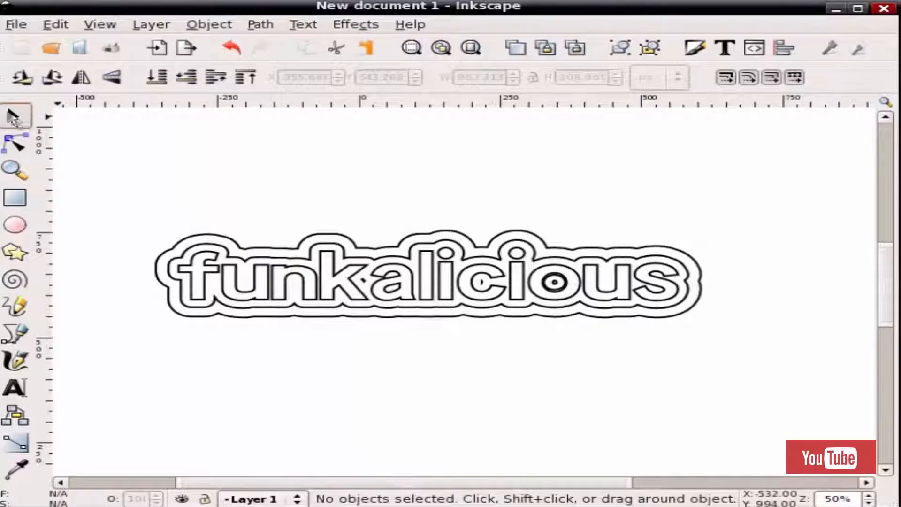
pyautogui.click(334, 281)
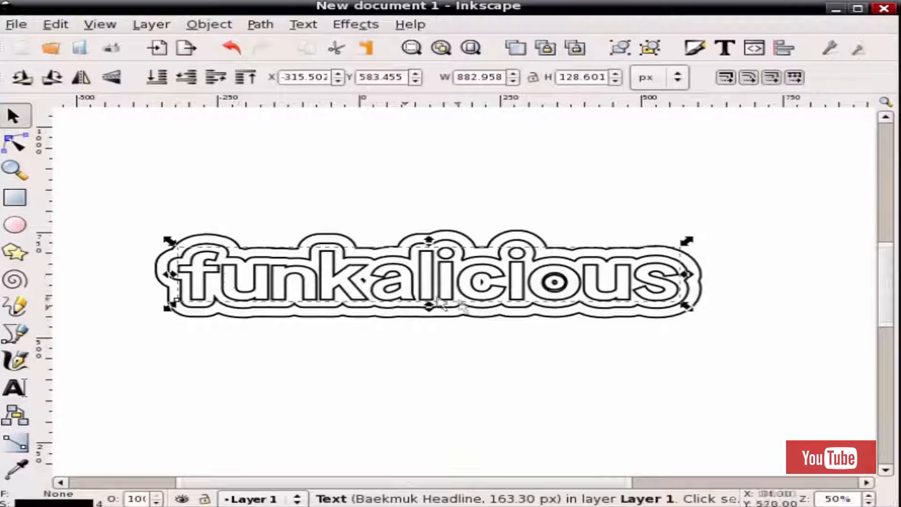
pyautogui.hotkey('ctrl', 'shift', 'f')
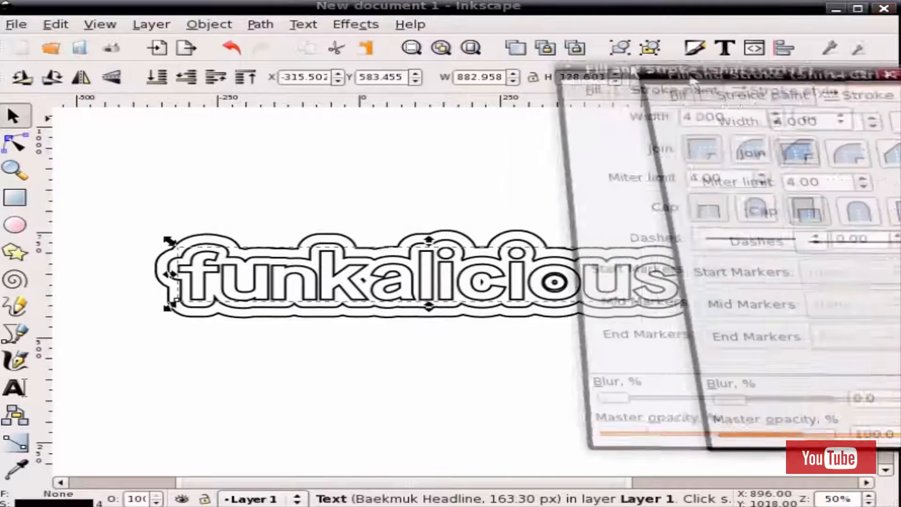
pyautogui.click(554, 89)
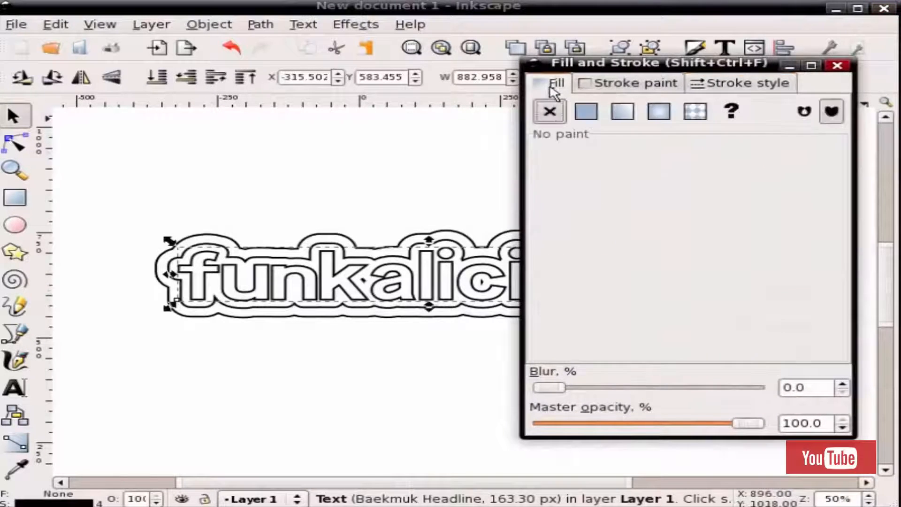
pyautogui.click(585, 111)
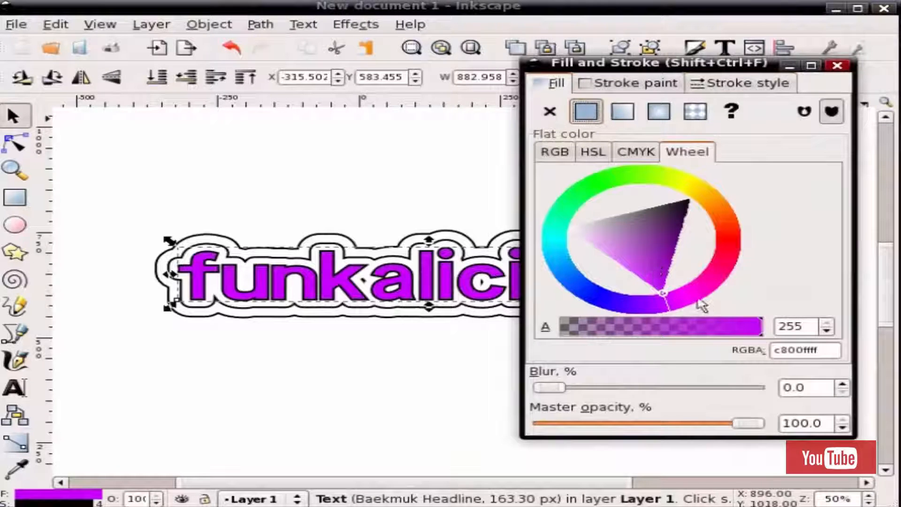
pyautogui.click(665, 269)
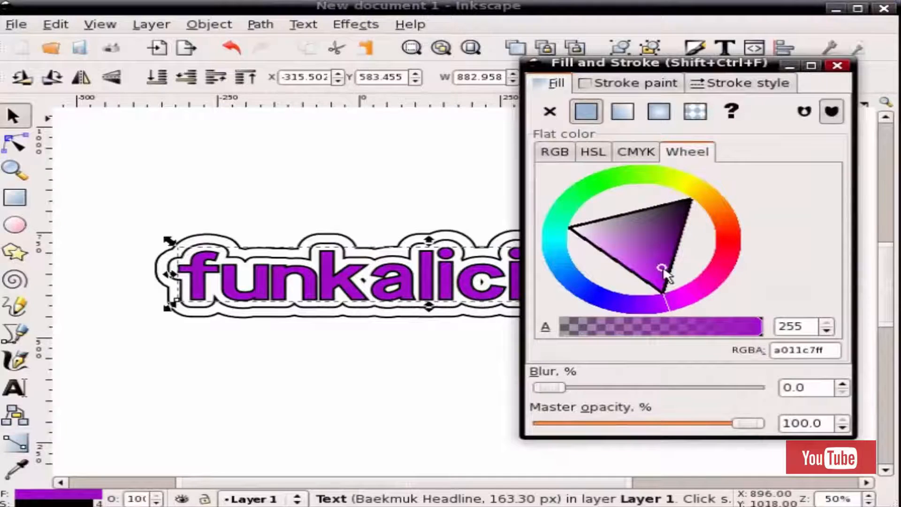
pyautogui.moveTo(605, 75); pyautogui.dragTo(831, 77)
pyautogui.click(547, 206)
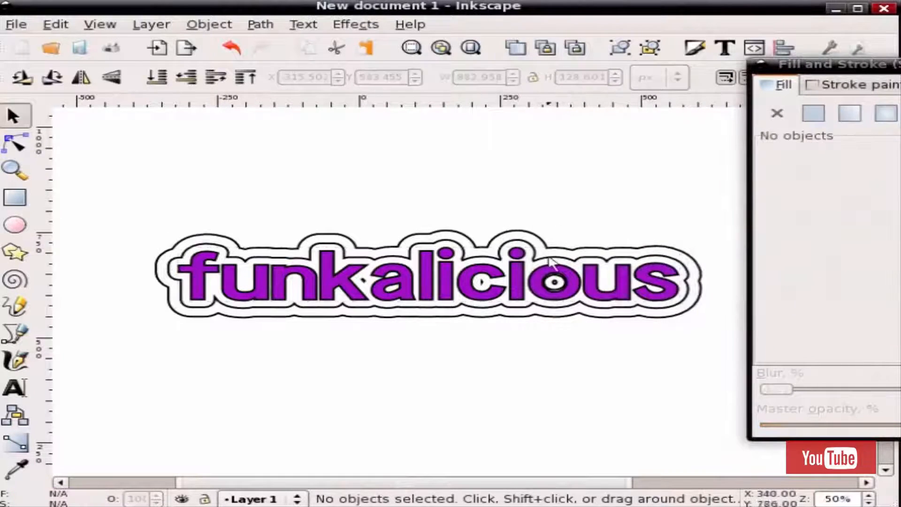
# Fill the inner offset outline with flat cyan 00f8efff and send it behind the purple letters
pyautogui.click(555, 272)
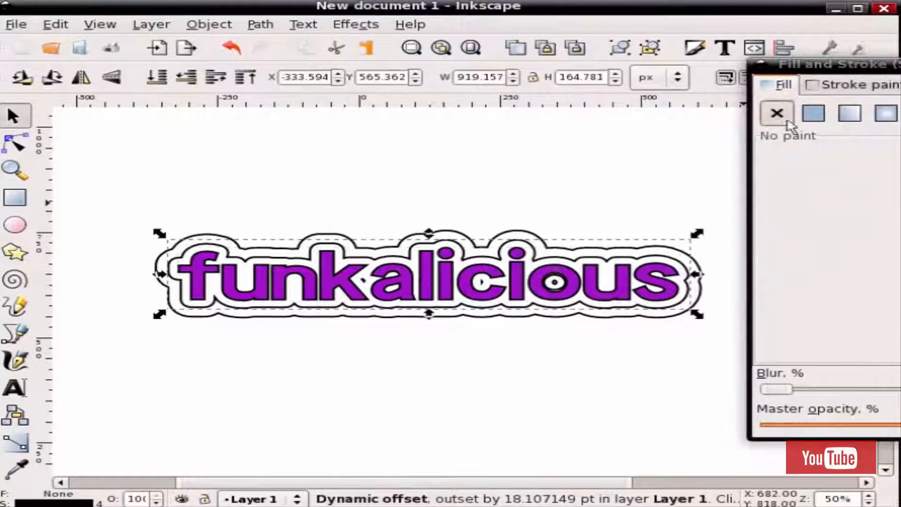
pyautogui.moveTo(832, 71); pyautogui.dragTo(640, 64)
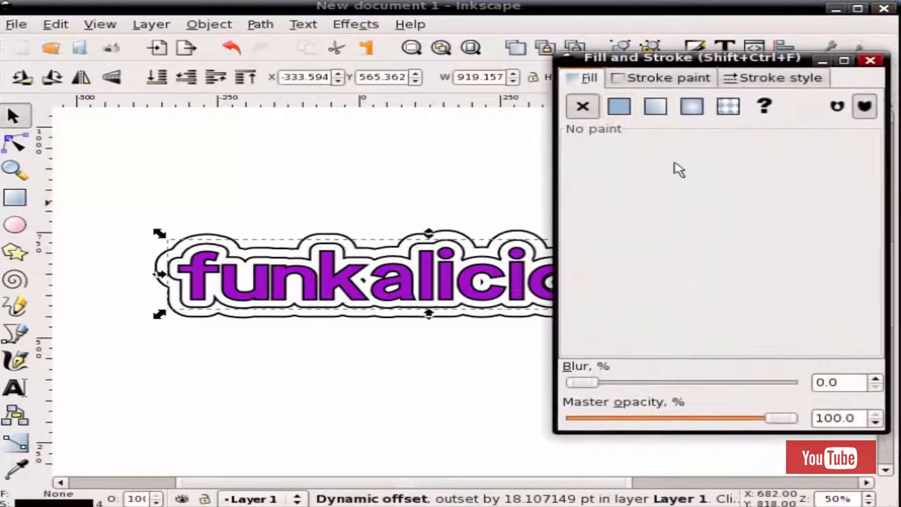
pyautogui.click(619, 106)
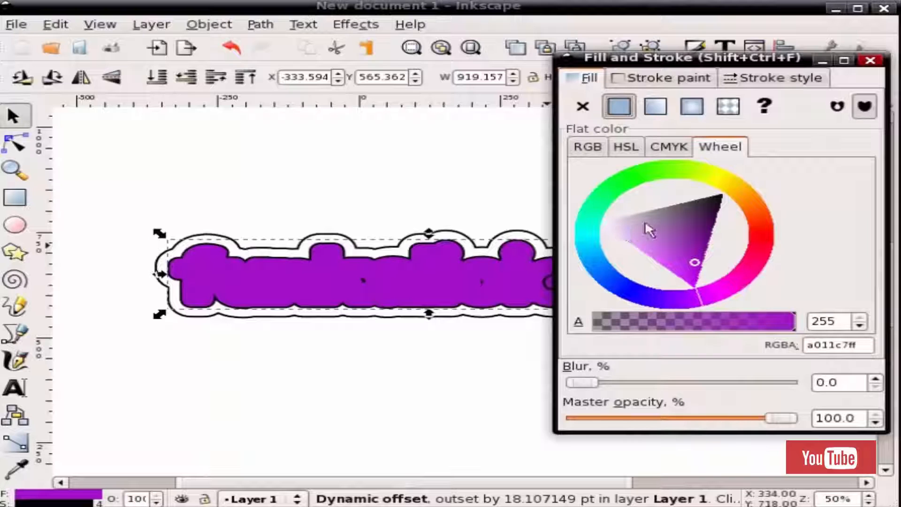
pyautogui.click(598, 230)
pyautogui.moveTo(590, 225); pyautogui.dragTo(592, 228)
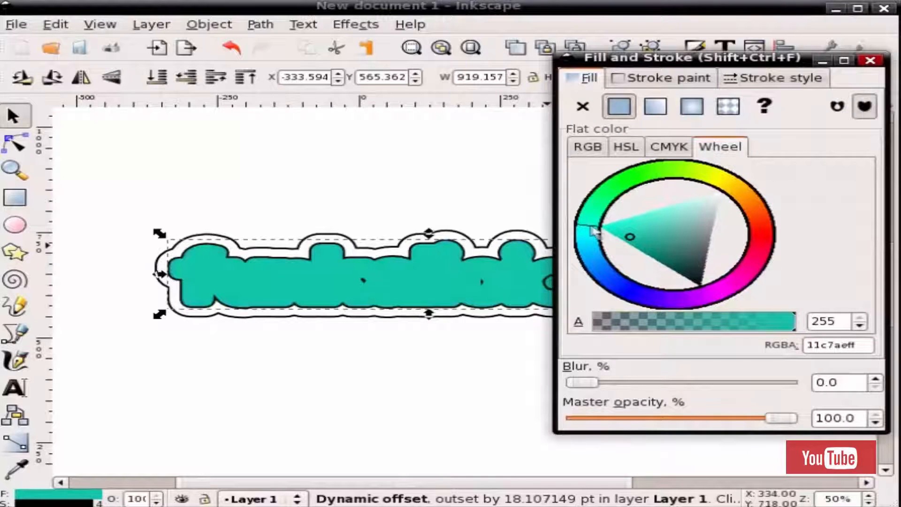
pyautogui.moveTo(647, 230); pyautogui.dragTo(666, 211)
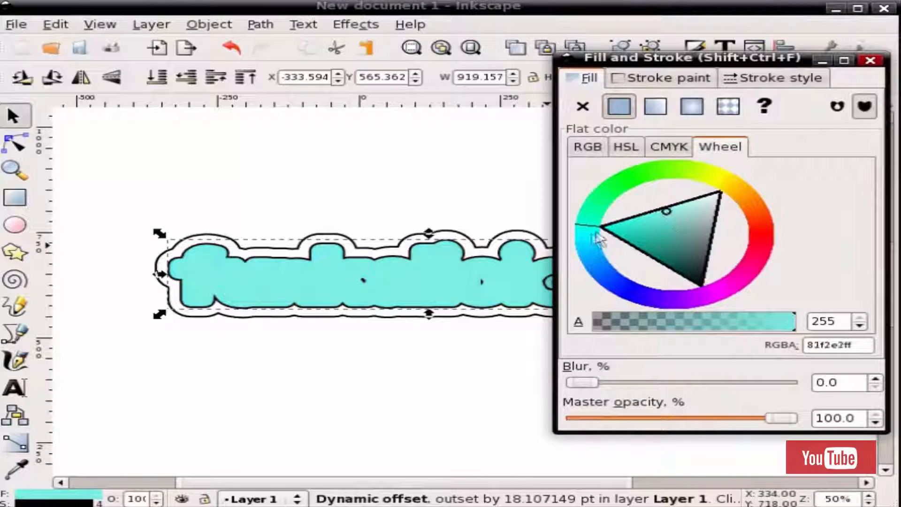
pyautogui.moveTo(598, 239); pyautogui.dragTo(590, 237)
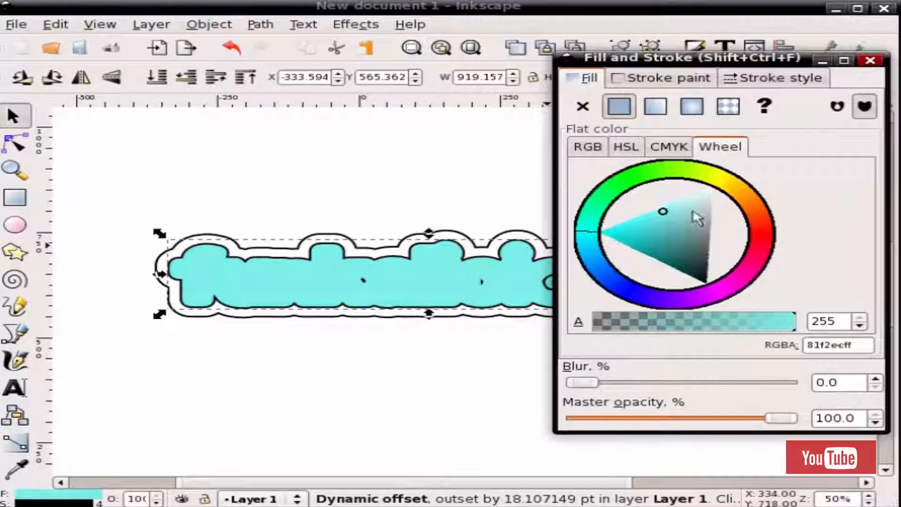
pyautogui.moveTo(665, 215); pyautogui.dragTo(605, 240)
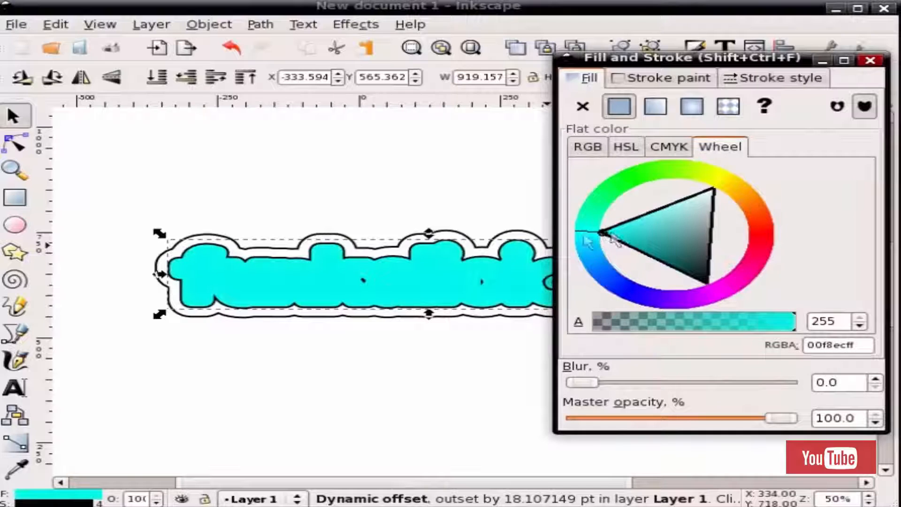
pyautogui.click(589, 242)
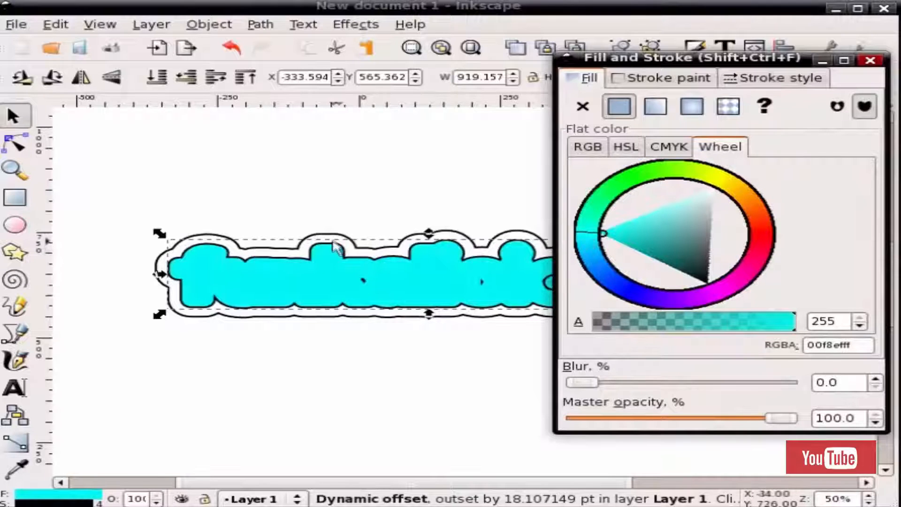
pyautogui.click(329, 280)
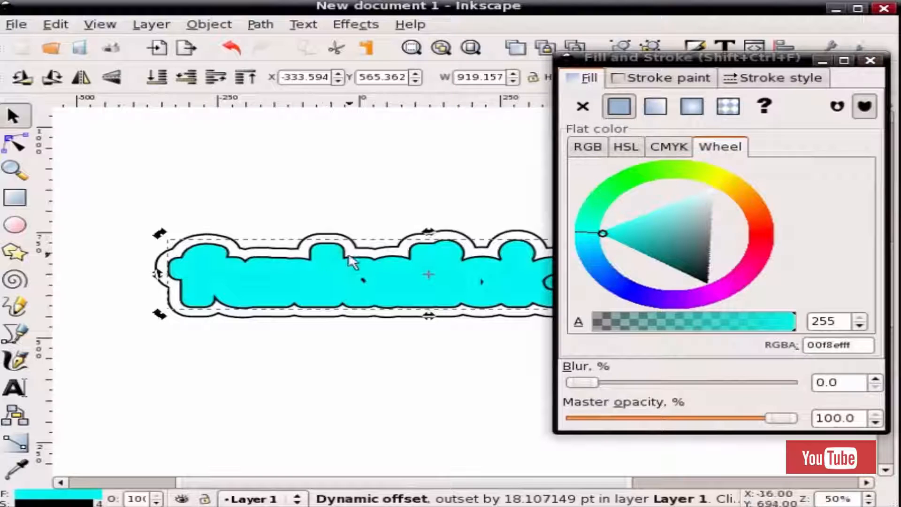
pyautogui.press('End')
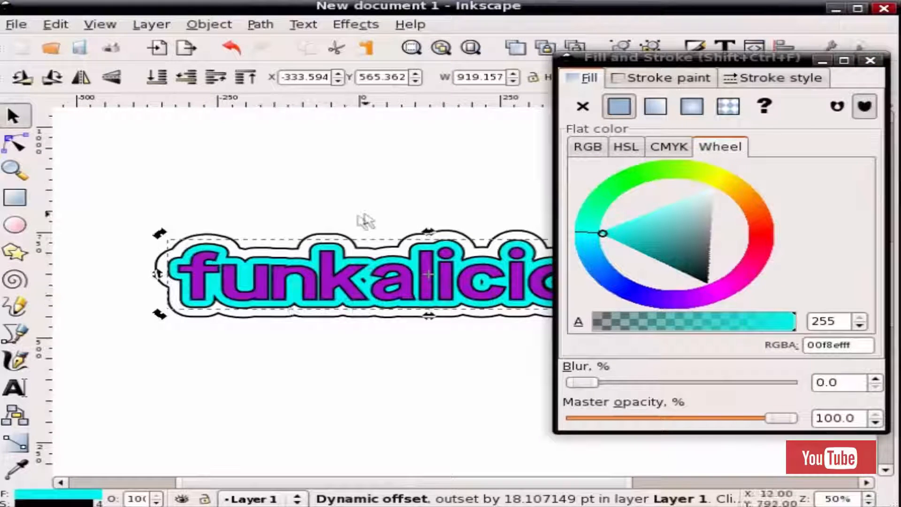
# Fill the outer offset outline with flat orange ff9000ff
pyautogui.click(328, 227)
pyautogui.click(335, 240)
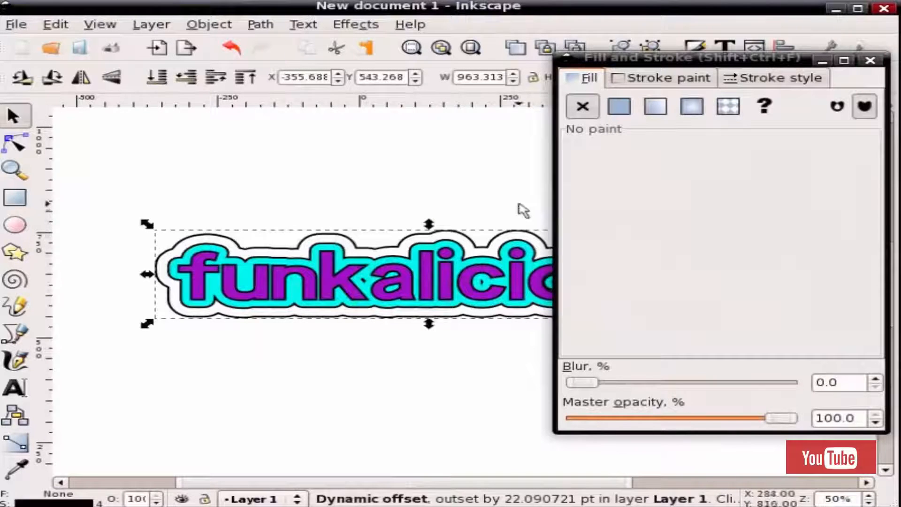
pyautogui.click(619, 107)
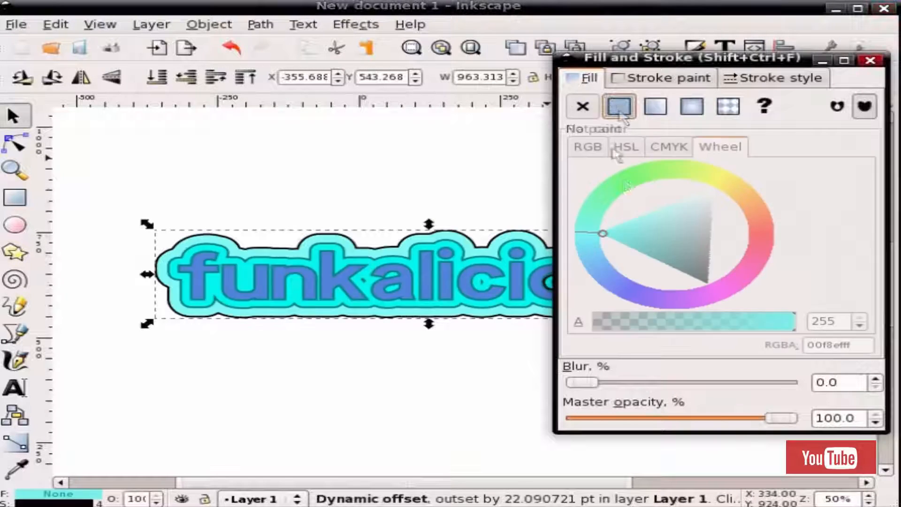
pyautogui.click(742, 190)
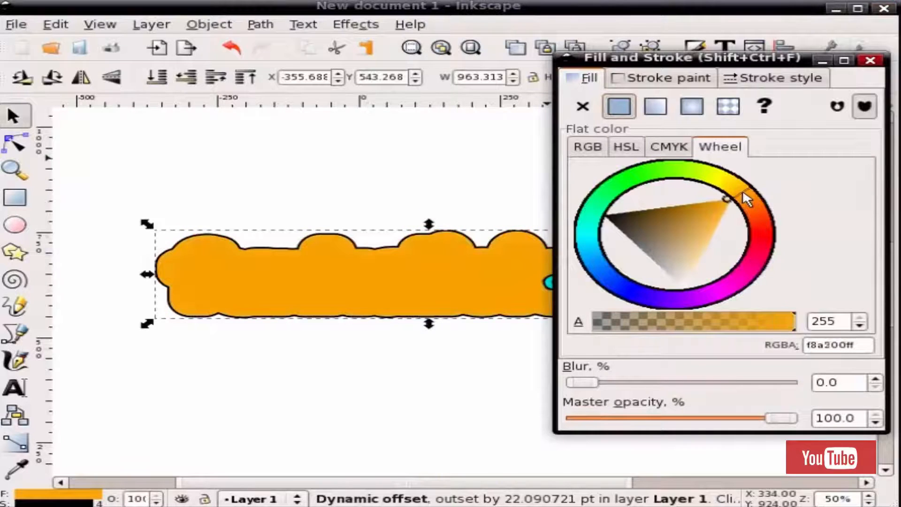
pyautogui.click(732, 199)
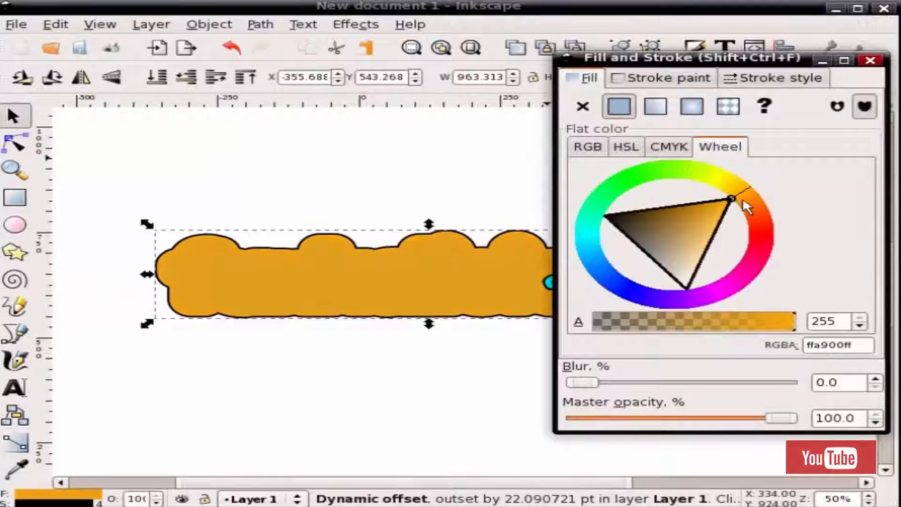
pyautogui.click(754, 197)
pyautogui.click(755, 196)
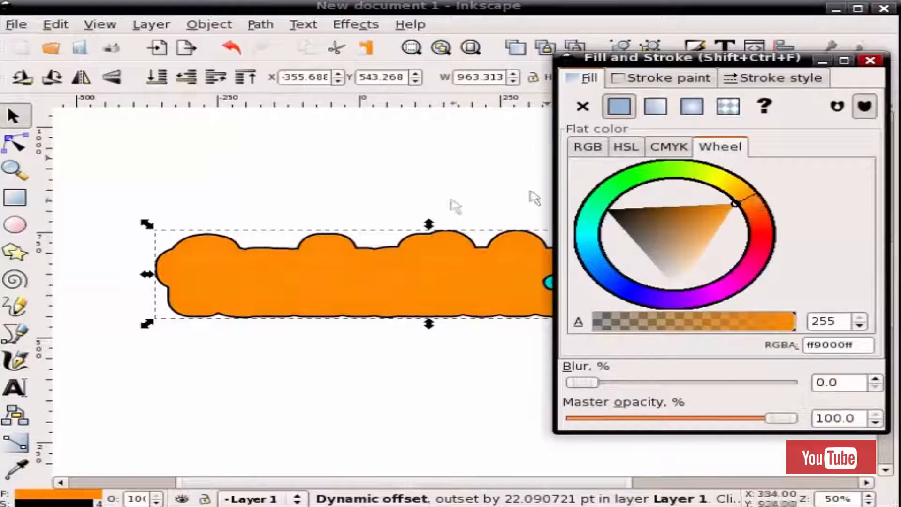
# Lower the orange outer offset behind the cyan shape and the letters, and move the Fill and Stroke dialog aside
pyautogui.click(376, 257)
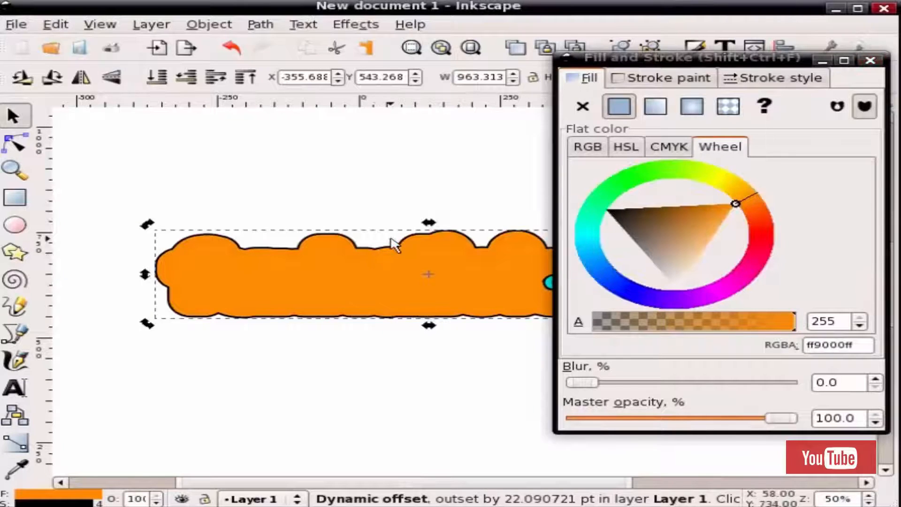
pyautogui.press('pagedown')
pyautogui.press('pagedown')
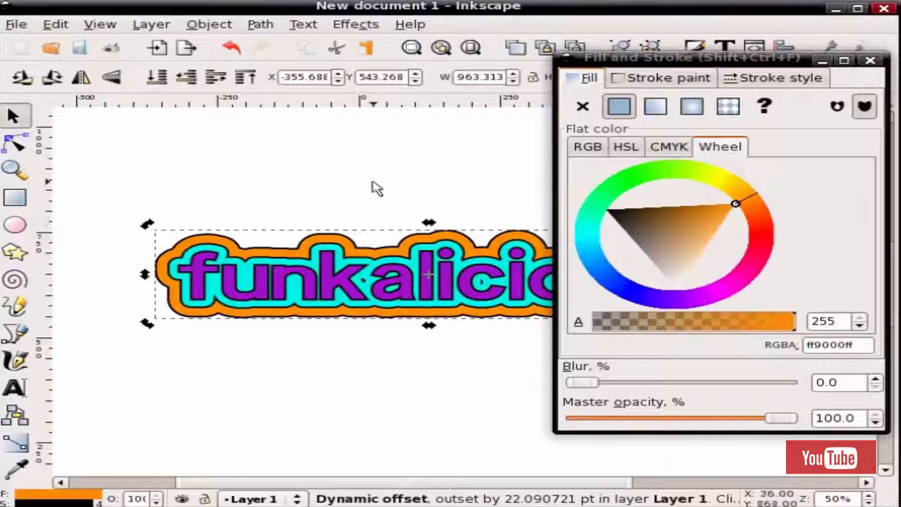
pyautogui.click(380, 183)
pyautogui.moveTo(578, 59)
pyautogui.mouseDown()
pyautogui.moveTo(821, 121)
pyautogui.moveTo(873, 112)
pyautogui.mouseUp()
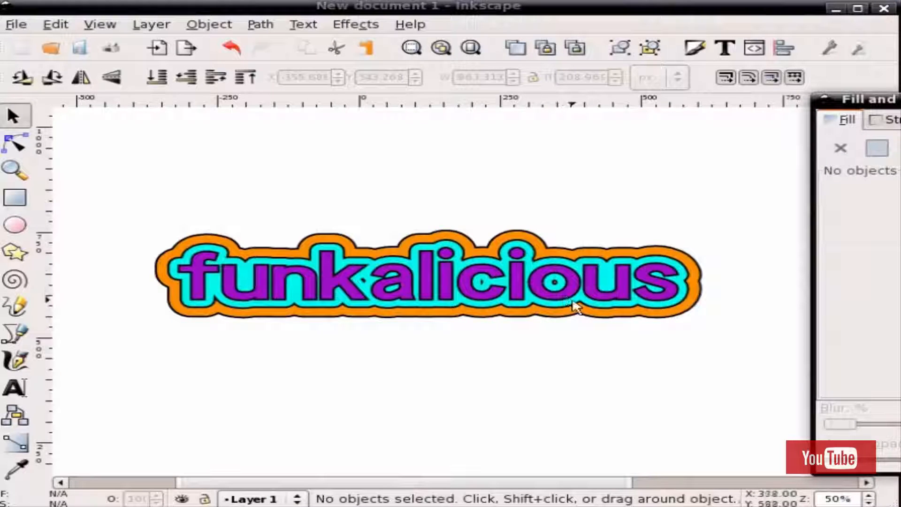
# Move the cyan offset shape straight up, clear of the purple letters and the orange outline
pyautogui.scroll(4, 568, 298)
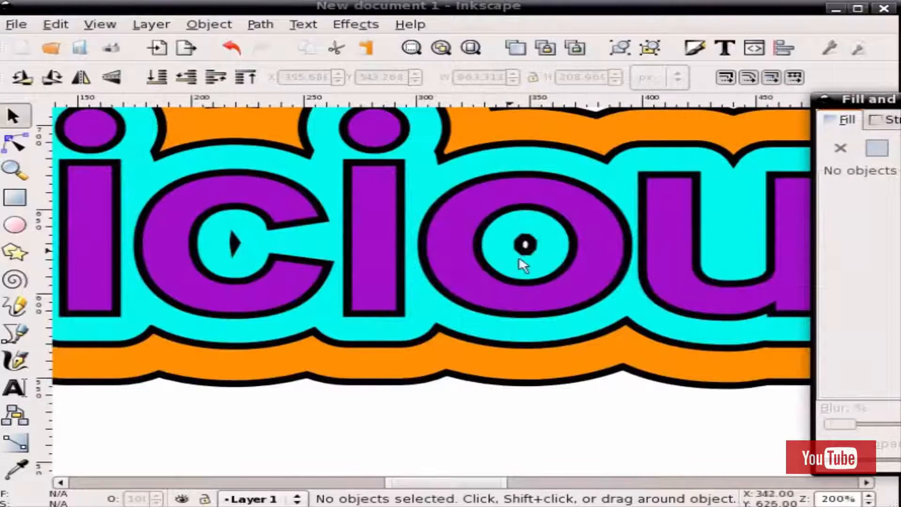
pyautogui.scroll(-4, 562, 322)
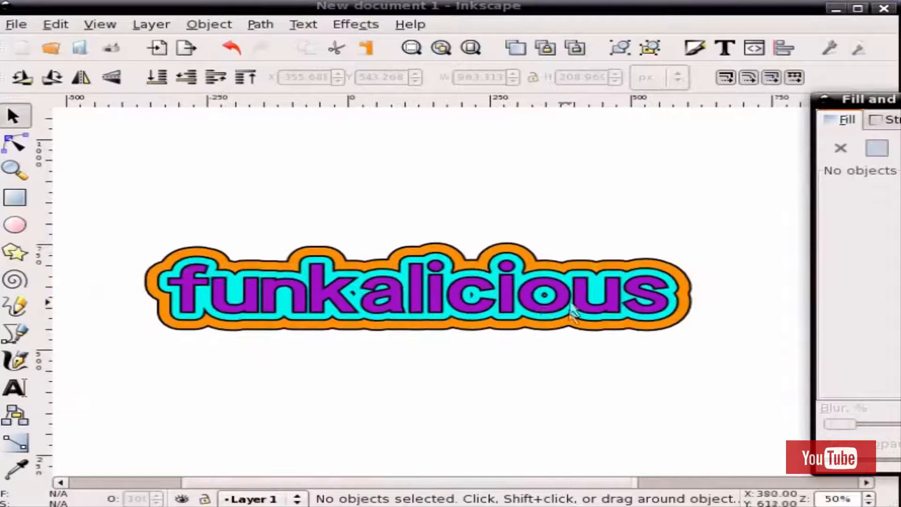
pyautogui.click(546, 280)
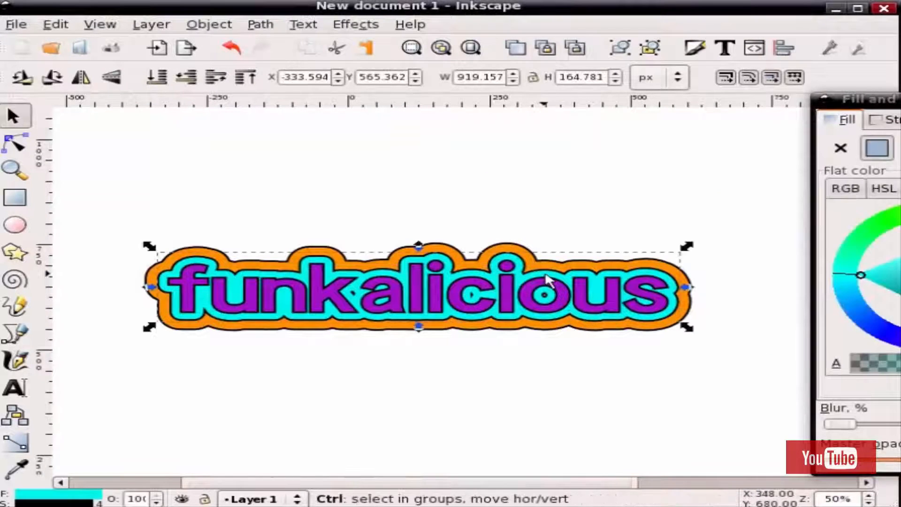
pyautogui.moveTo(547, 280); pyautogui.dragTo(537, 184)
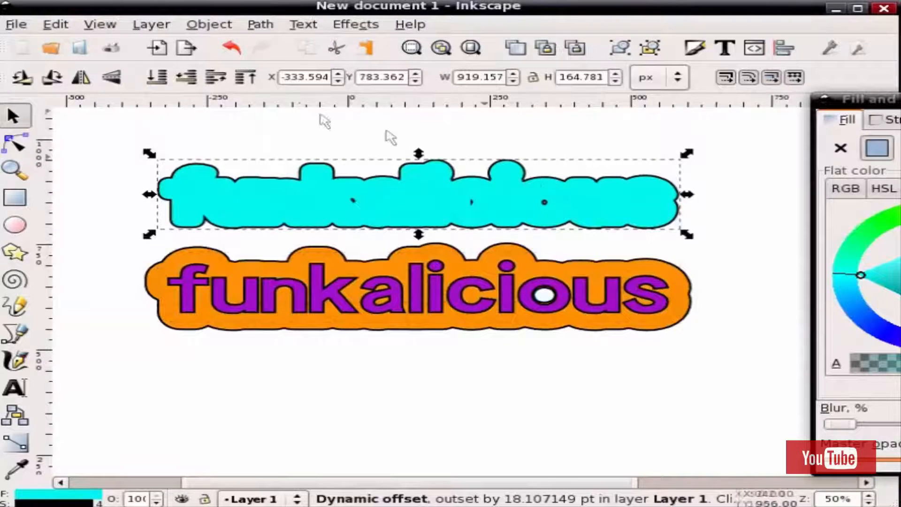
pyautogui.click(529, 188)
pyautogui.click(261, 24)
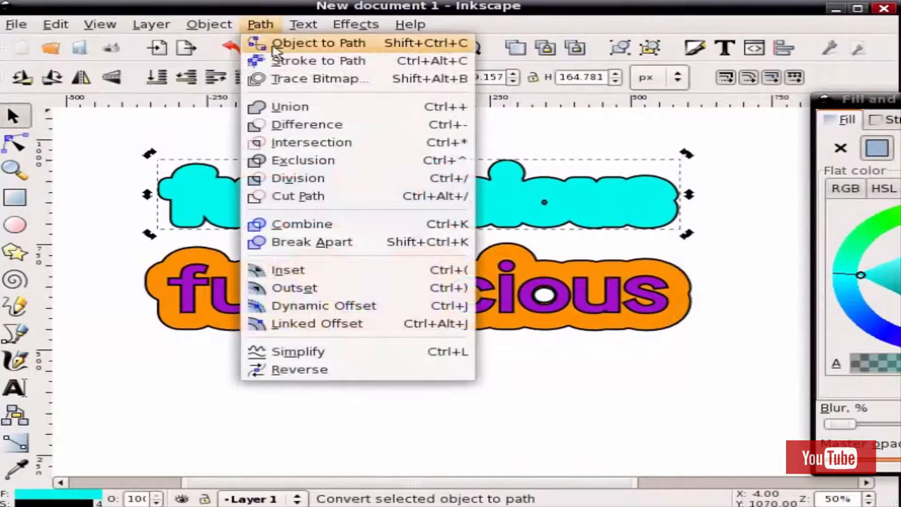
pyautogui.click(276, 44)
pyautogui.press('F2')
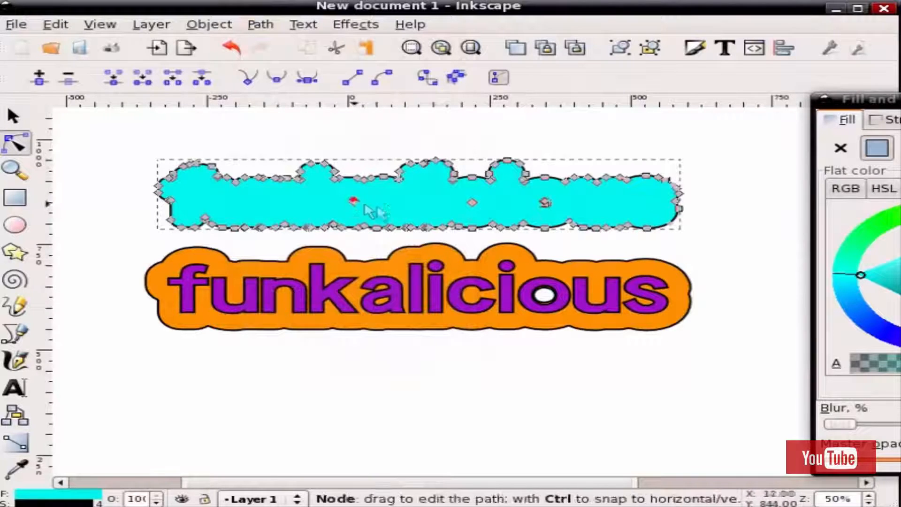
pyautogui.click(566, 222)
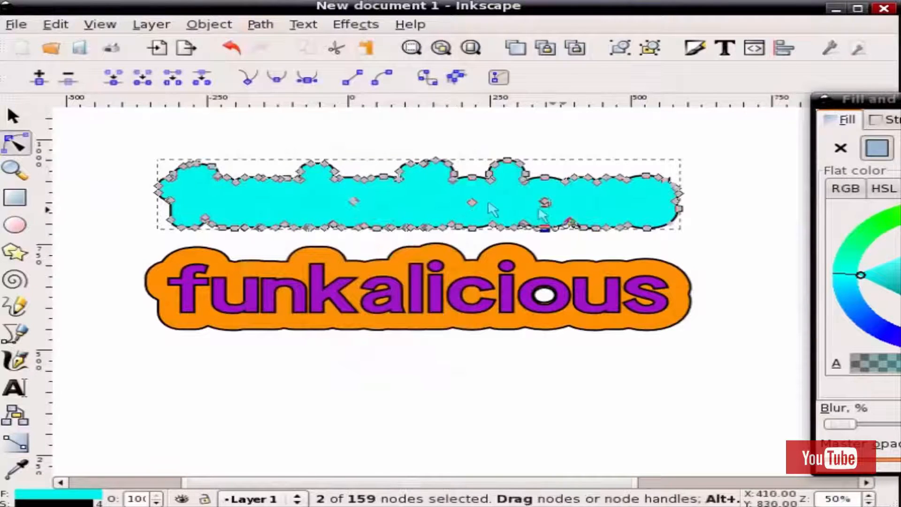
pyautogui.hotkey('ctrl', 'z')
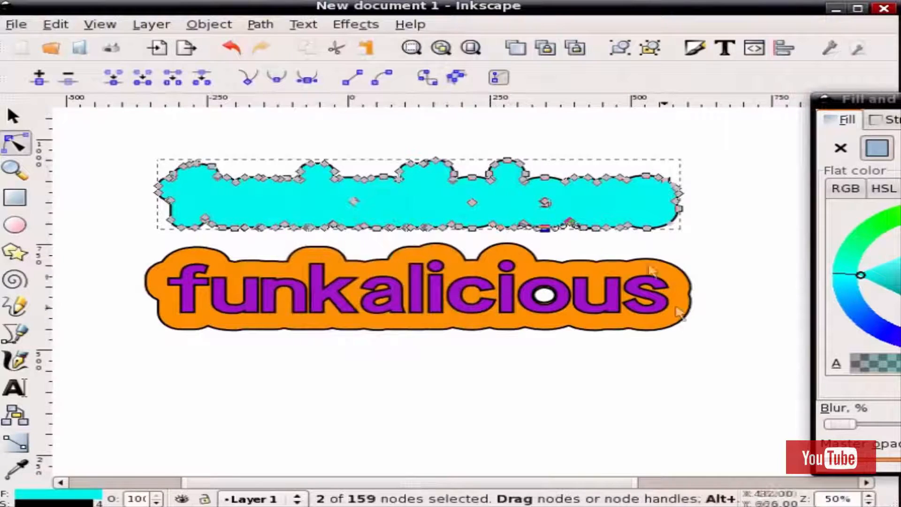
pyautogui.click(595, 252)
pyautogui.click(562, 224)
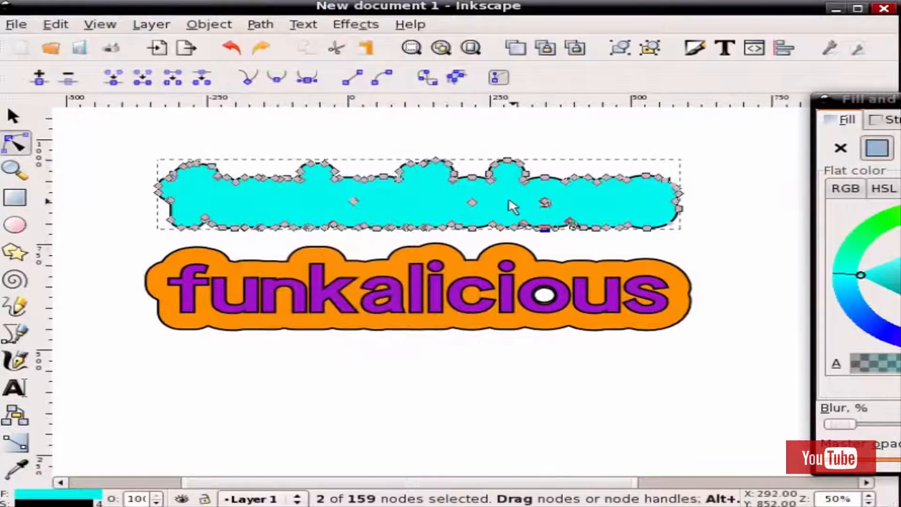
pyautogui.click(565, 246)
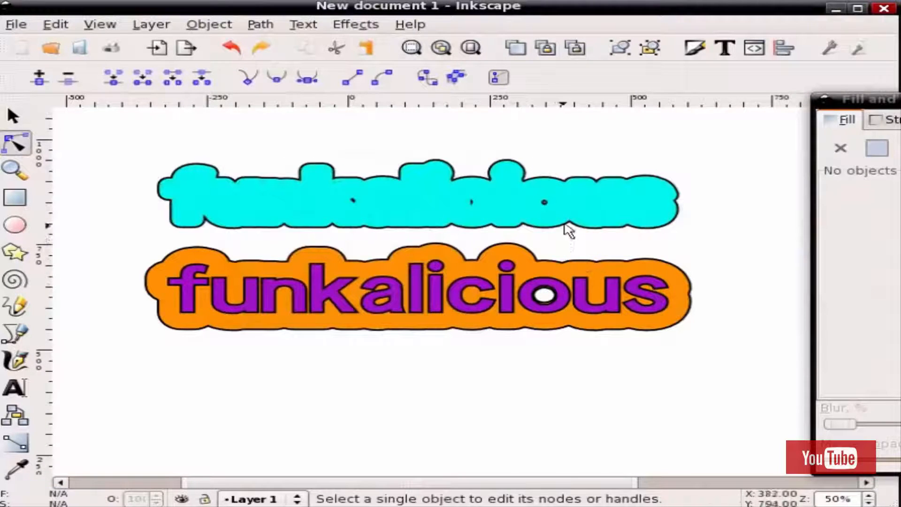
# Convert the raised cyan dynamic offset to a regular path and select it
pyautogui.click(563, 226)
pyautogui.press('s')
pyautogui.click(564, 230)
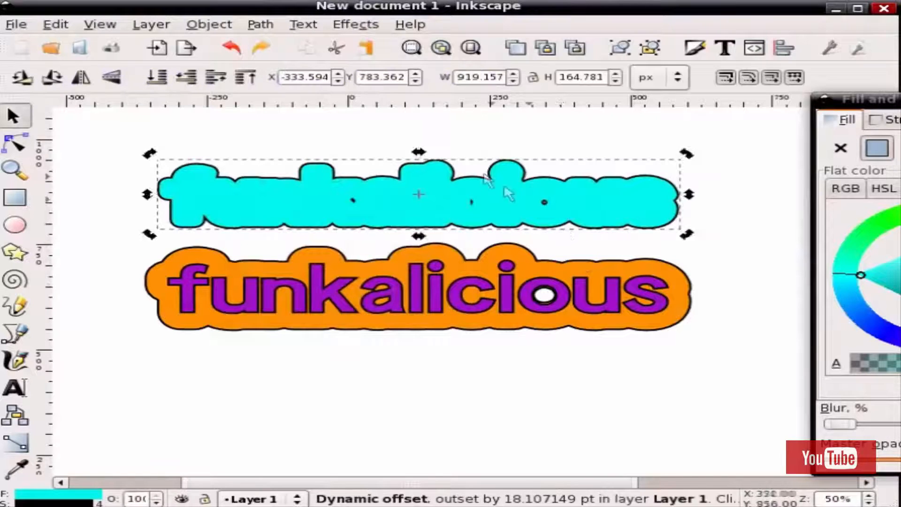
pyautogui.click(260, 24)
pyautogui.click(276, 45)
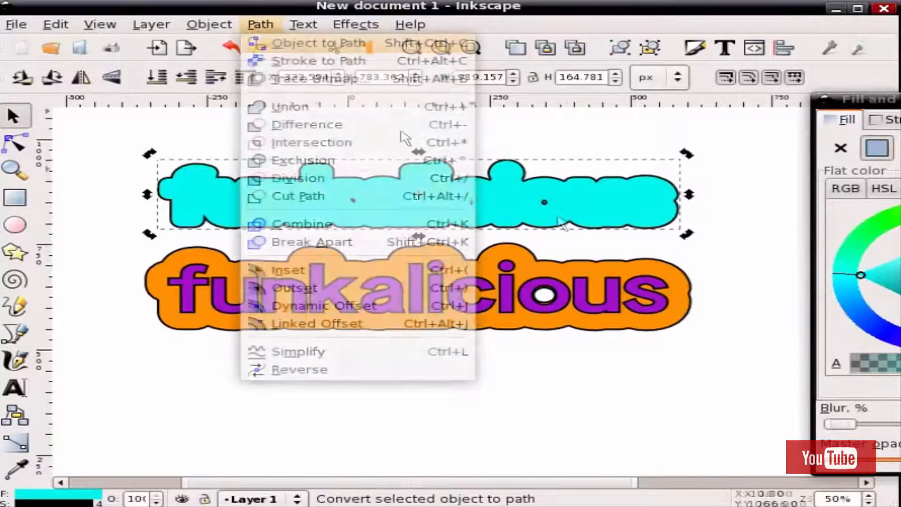
pyautogui.click(563, 240)
pyautogui.click(554, 213)
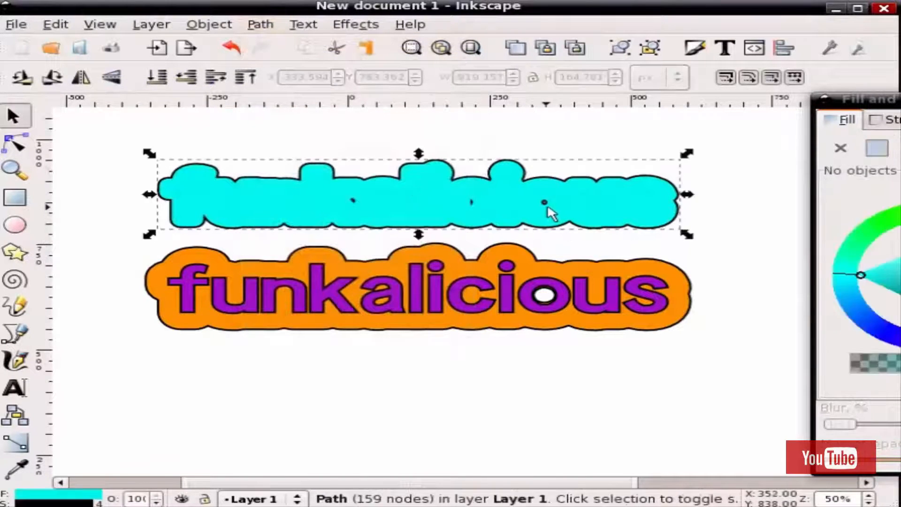
# Delete all nodes of the three small inner holes in the cyan path
pyautogui.press('n')
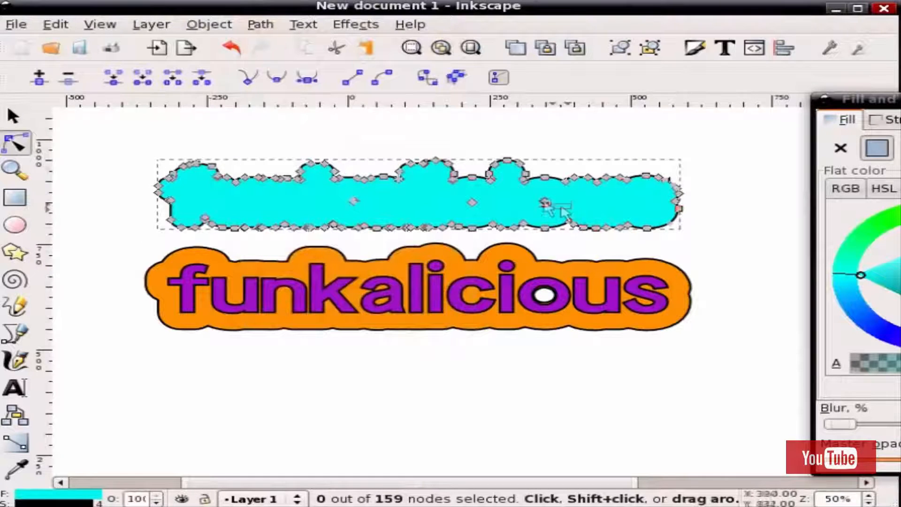
pyautogui.moveTo(571, 209); pyautogui.dragTo(327, 195)
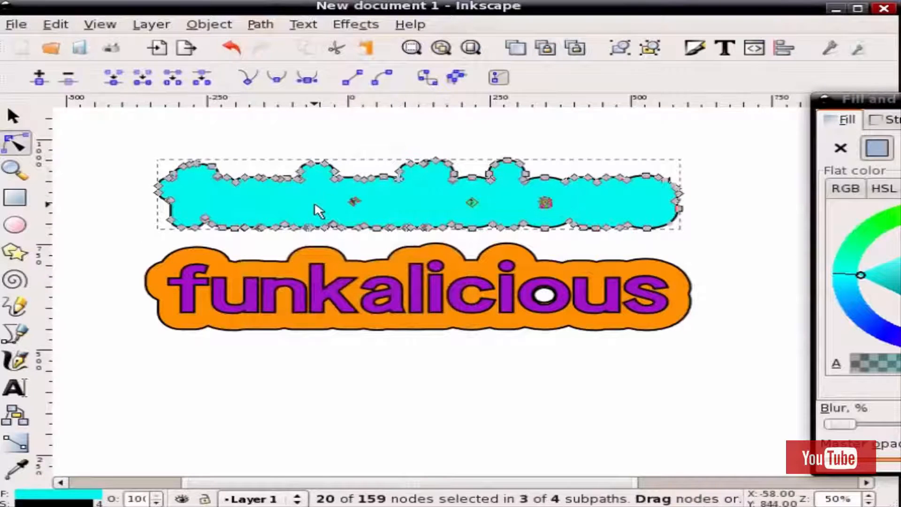
pyautogui.press('Delete')
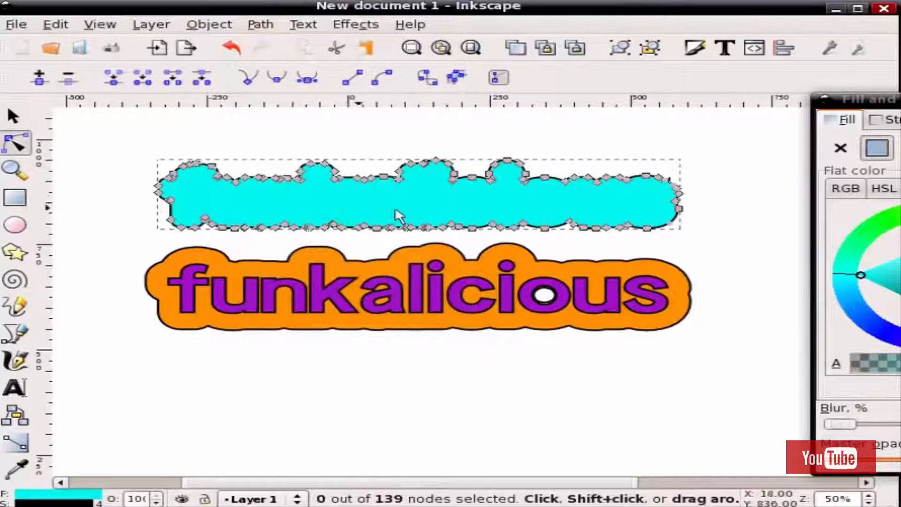
# Move the cleaned cyan shape straight back down between the purple letters and the orange outline, and deselect it
pyautogui.press('s')
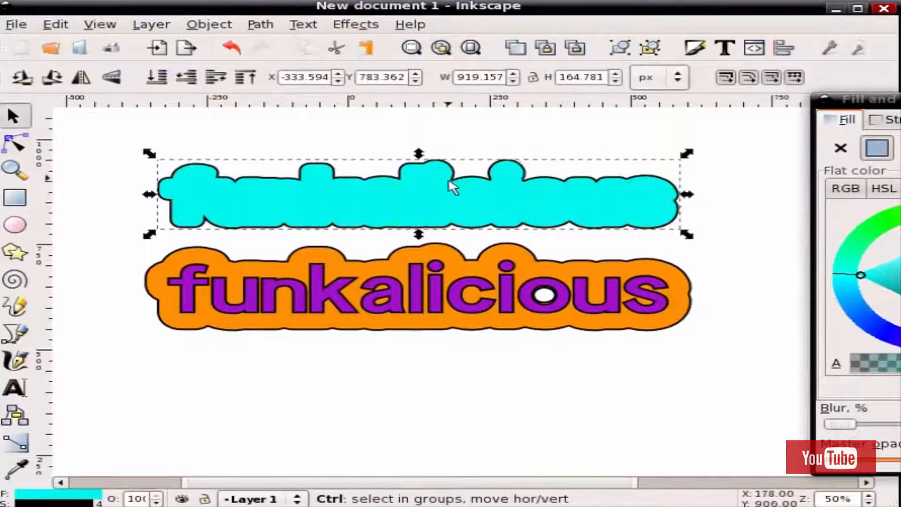
pyautogui.moveTo(452, 181); pyautogui.dragTo(440, 279)
pyautogui.click(594, 204)
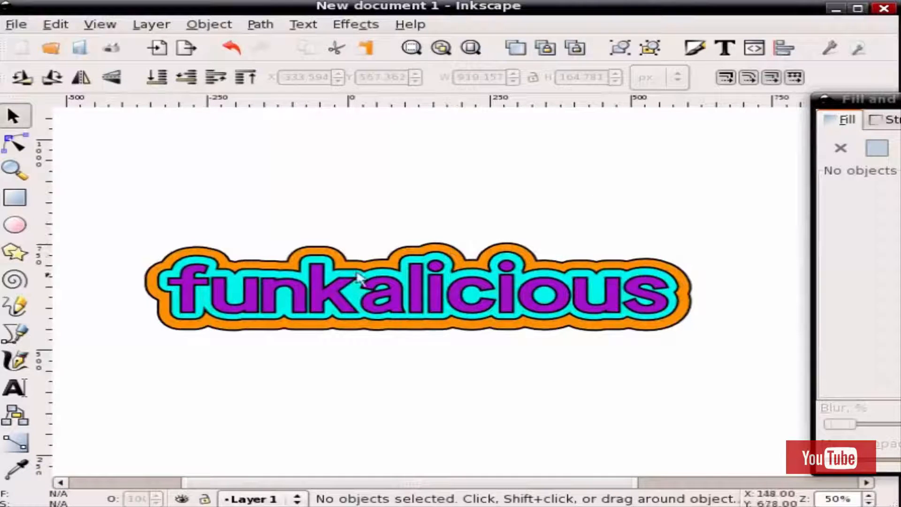
# Duplicate the purple text and move the copy straight up above the layered artwork
pyautogui.click(443, 301)
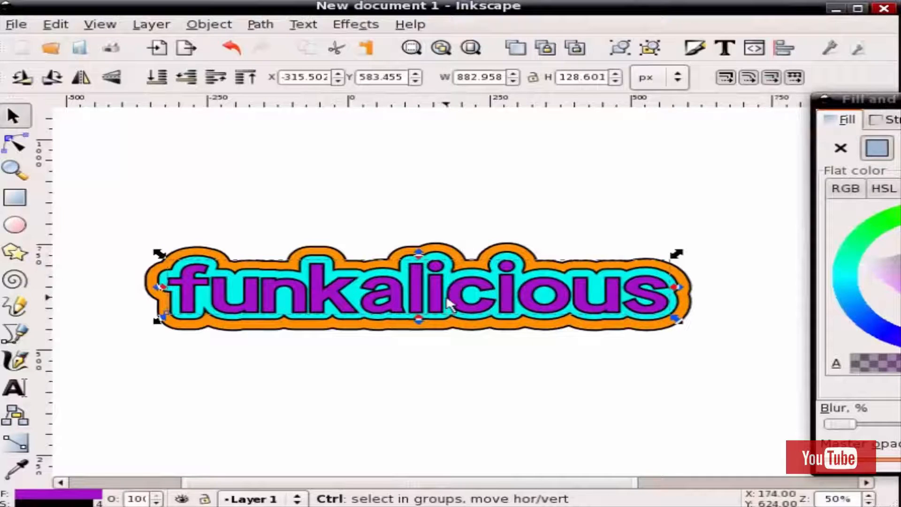
pyautogui.moveTo(445, 303); pyautogui.dragTo(434, 173)
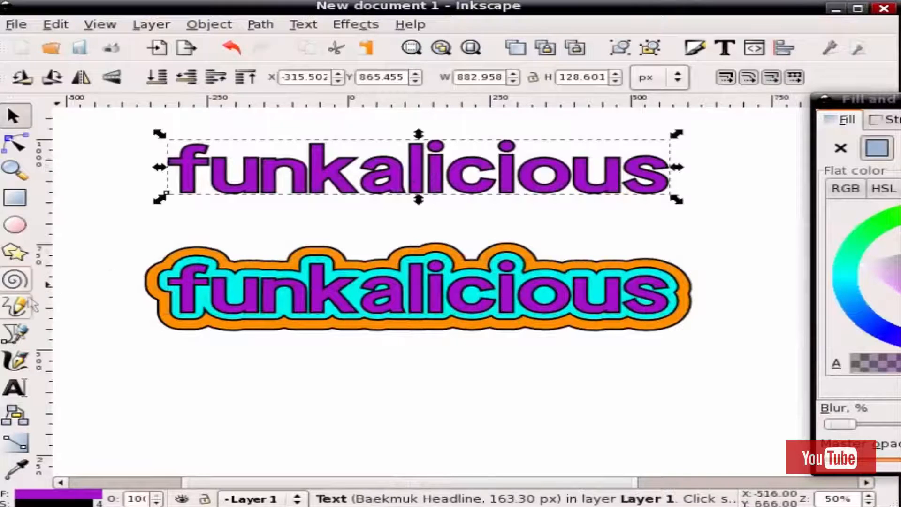
# Draw a closed Bezier path, about 1037 by 163 px, around the copied text's upper part with a gently arched lower edge
pyautogui.click(15, 333)
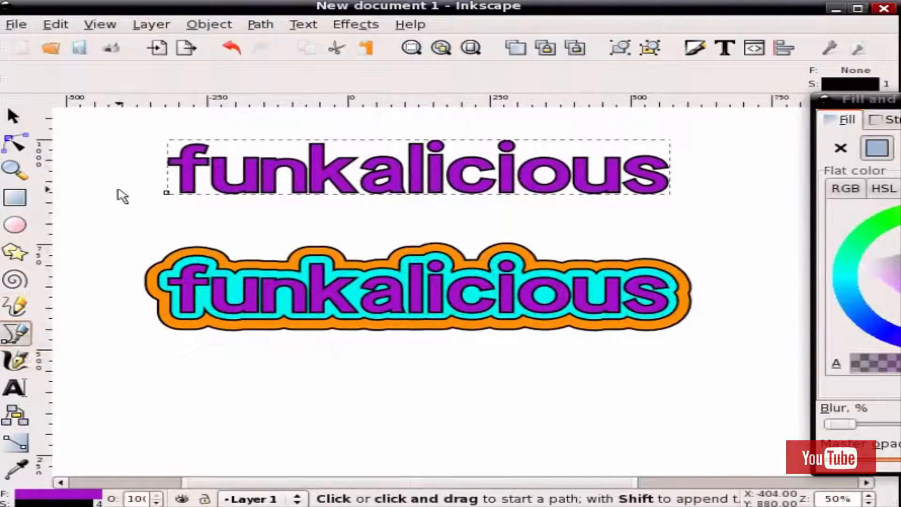
pyautogui.moveTo(118, 188); pyautogui.dragTo(462, 159)
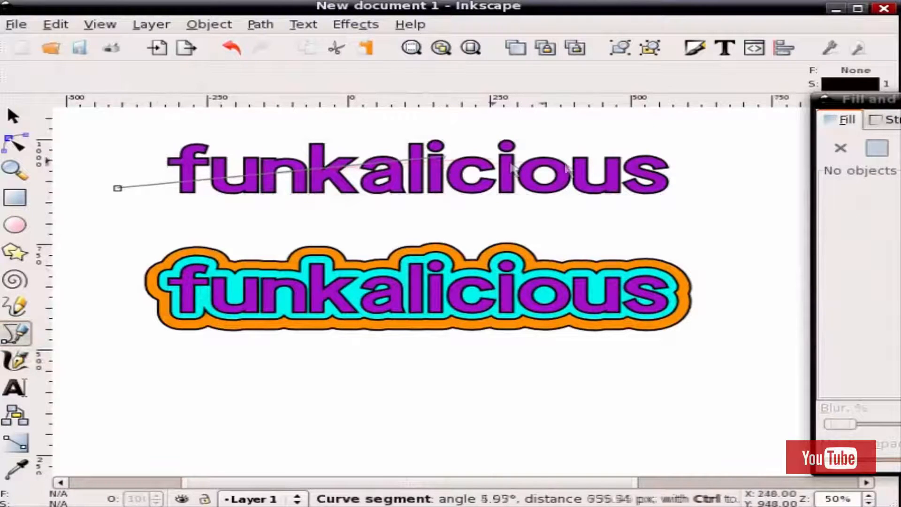
pyautogui.click(706, 181)
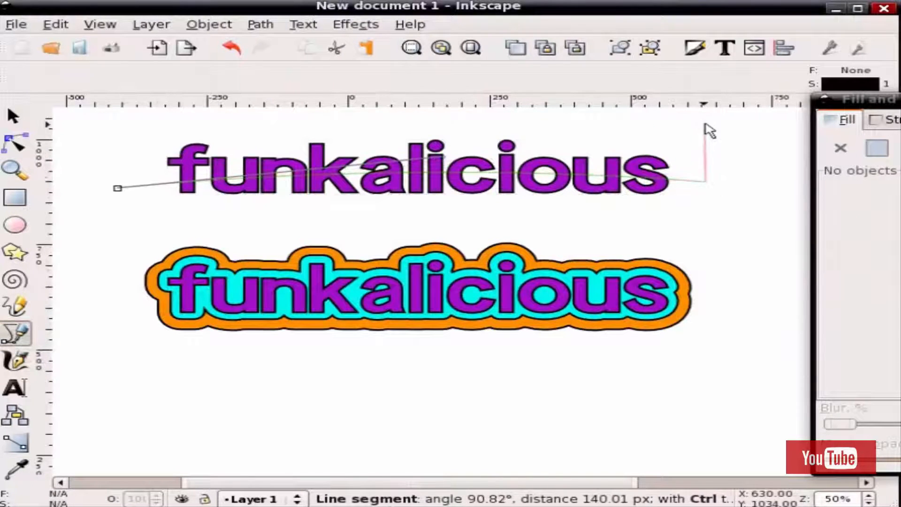
pyautogui.click(706, 121)
pyautogui.click(167, 122)
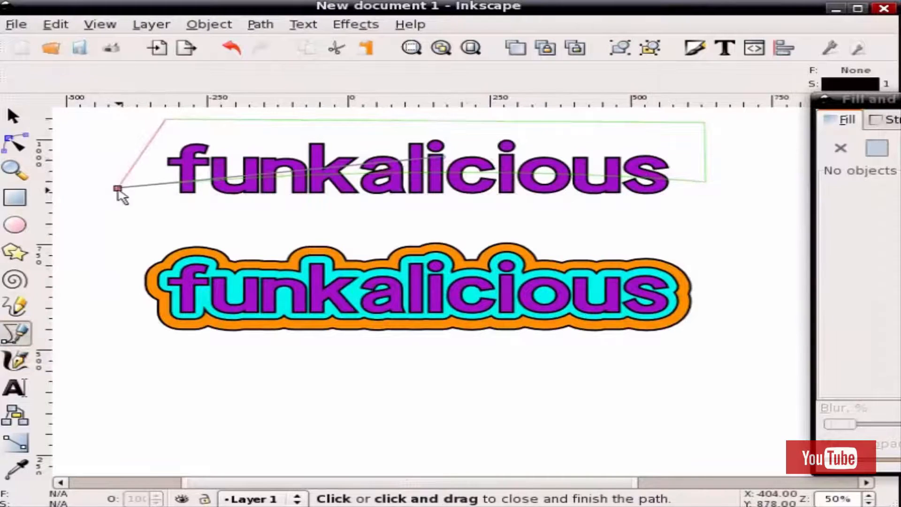
pyautogui.click(118, 188)
# Intersect the drawn path with the copied text to keep only the letters' upper part
pyautogui.press('F1')
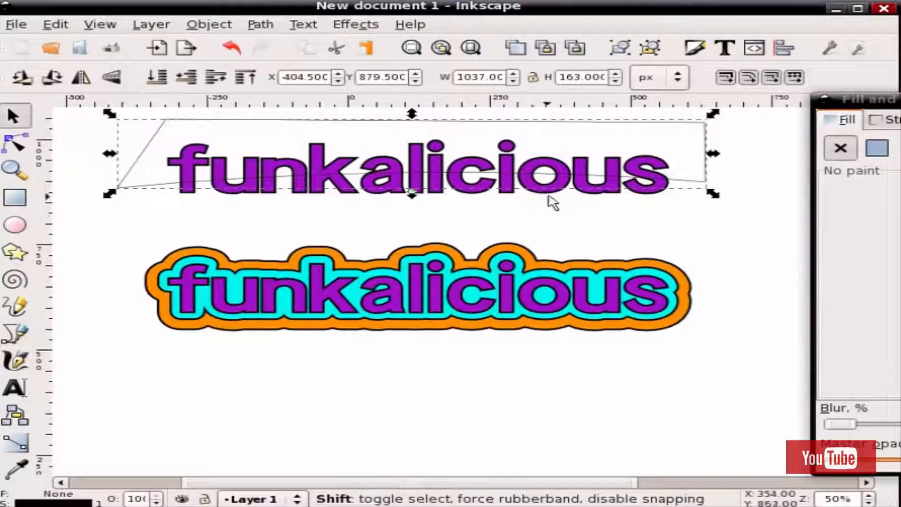
pyautogui.keyDown('shift'); pyautogui.click(652, 188); pyautogui.keyUp('shift')
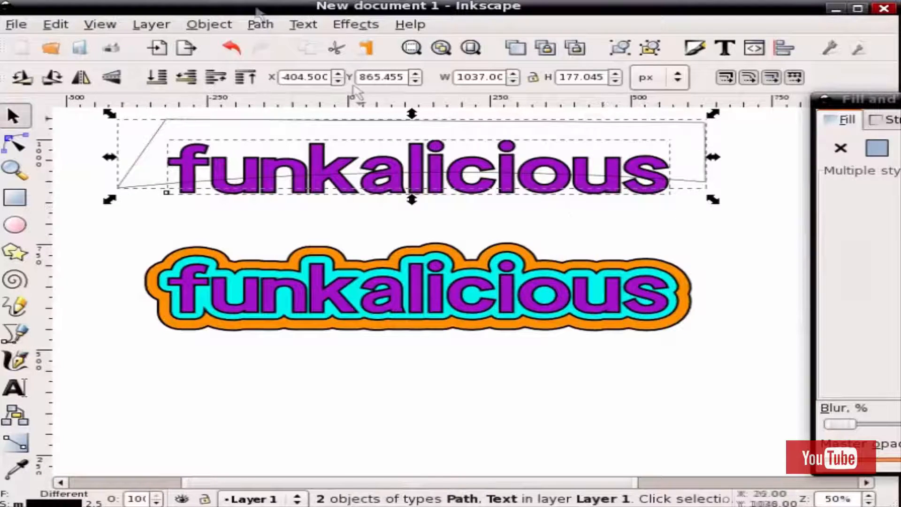
pyautogui.click(260, 24)
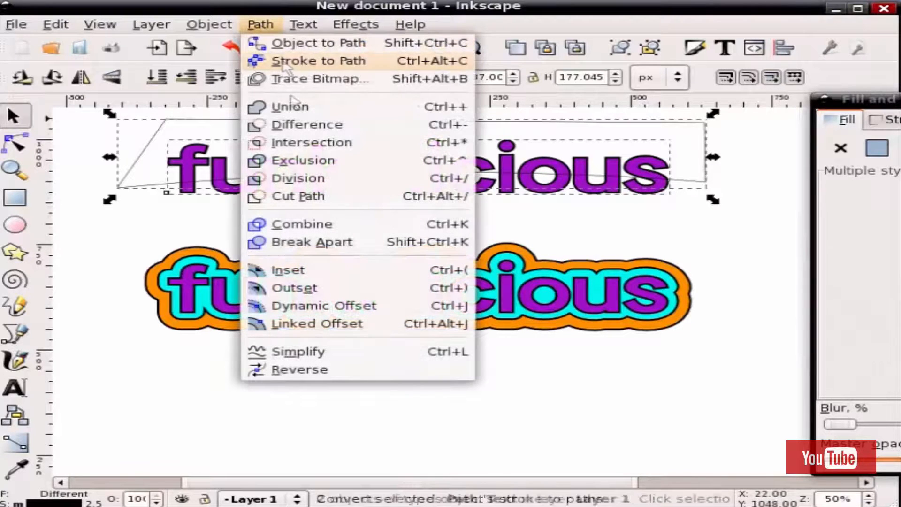
pyautogui.click(340, 143)
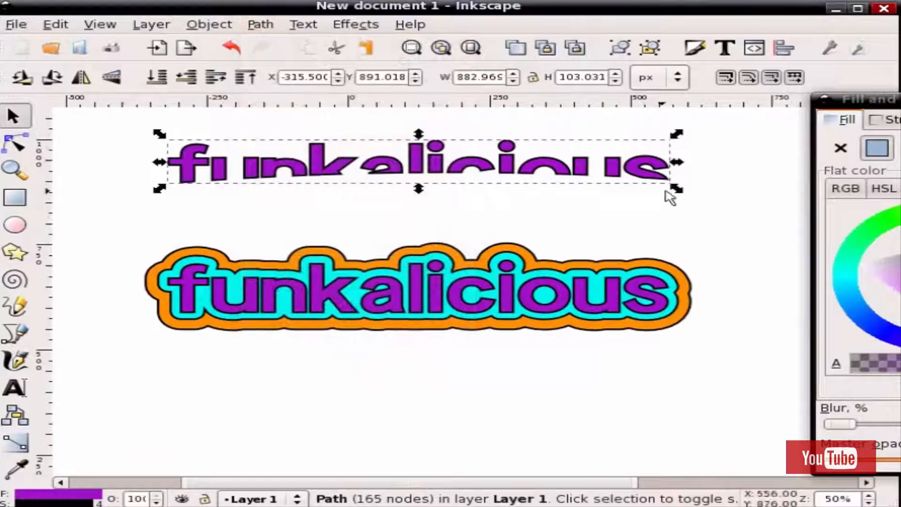
# Give the cropped letter copy a flat white ffffffff fill and a near-white fffdfdff stroke
pyautogui.moveTo(863, 98); pyautogui.dragTo(562, 73)
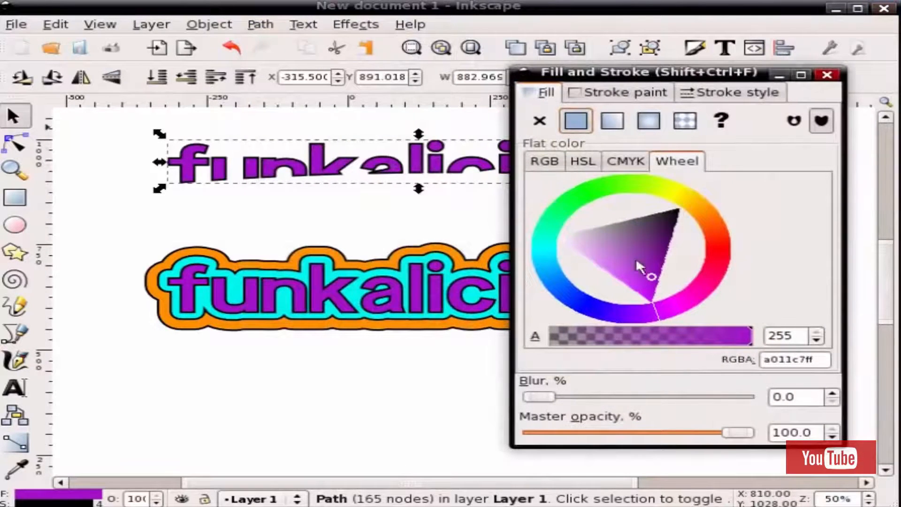
pyautogui.moveTo(640, 266); pyautogui.dragTo(559, 242)
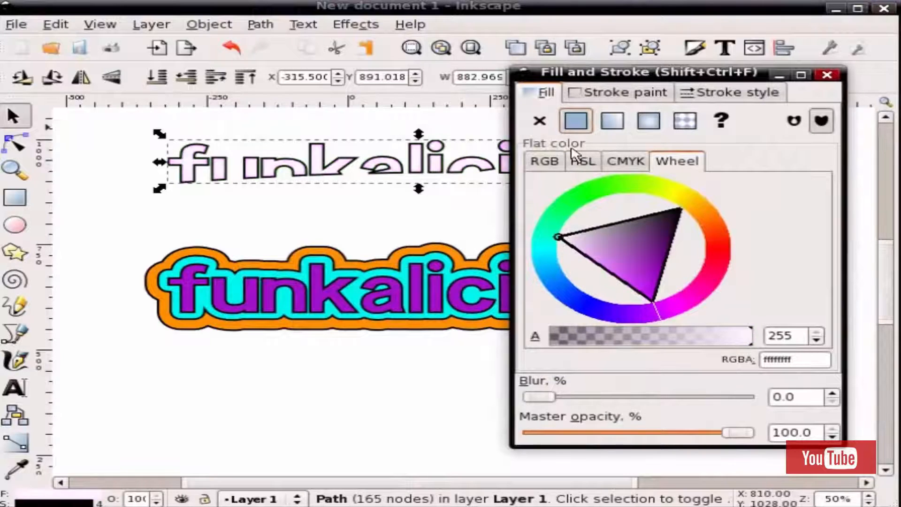
pyautogui.click(598, 96)
pyautogui.moveTo(613, 225)
pyautogui.mouseDown()
pyautogui.moveTo(604, 299)
pyautogui.moveTo(594, 297)
pyautogui.mouseUp()
# Place the white letter copy exactly over the purple text and lower its master opacity to 52.6%
pyautogui.moveTo(315, 175); pyautogui.dragTo(292, 297)
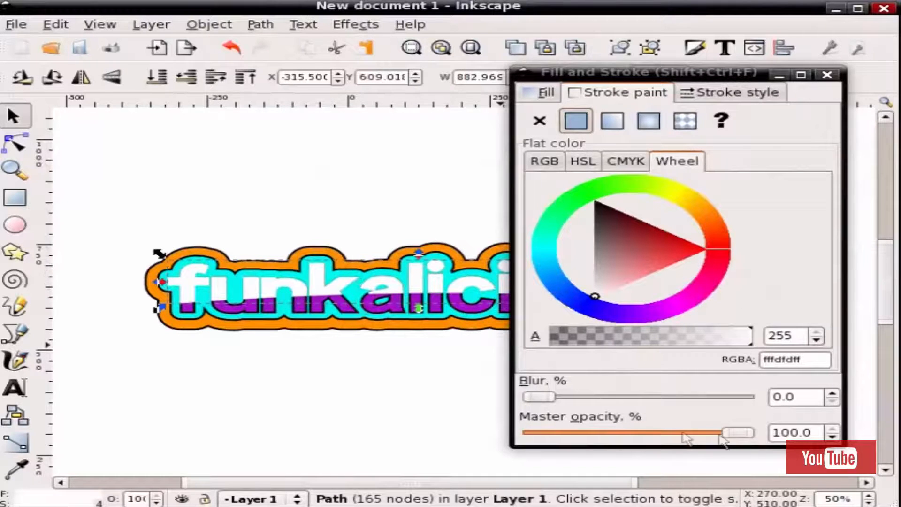
pyautogui.moveTo(723, 432); pyautogui.dragTo(642, 433)
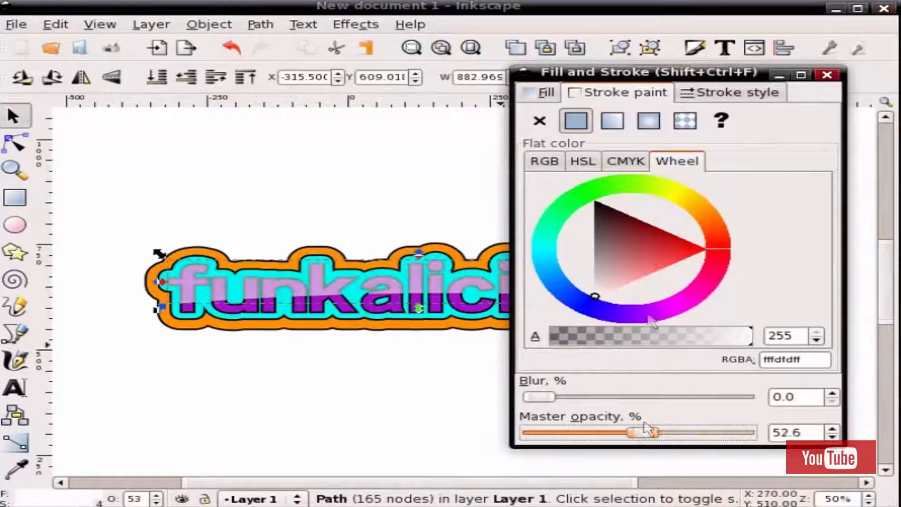
pyautogui.moveTo(596, 80); pyautogui.dragTo(899, 79)
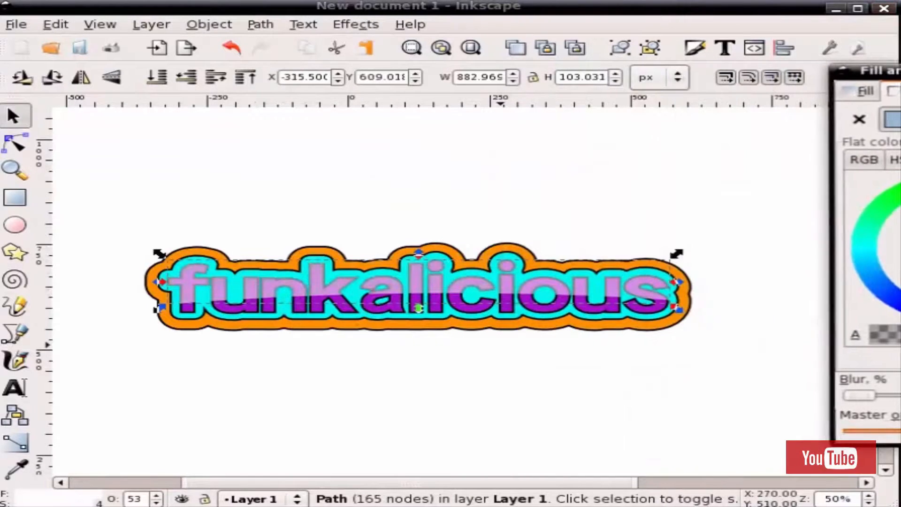
pyautogui.click(605, 191)
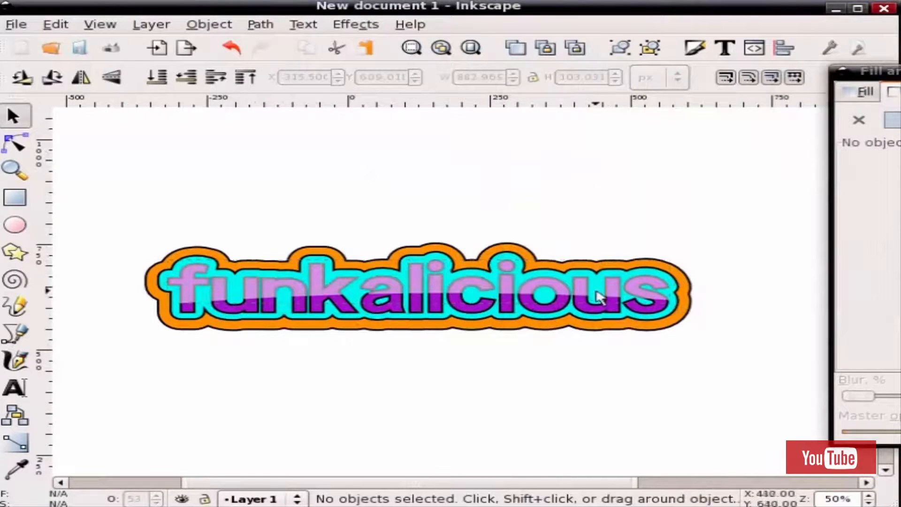
# Reduce the white highlight's master opacity to about 45% and deselect it
pyautogui.click(626, 296)
pyautogui.moveTo(900, 432); pyautogui.dragTo(886, 432)
pyautogui.click(680, 411)
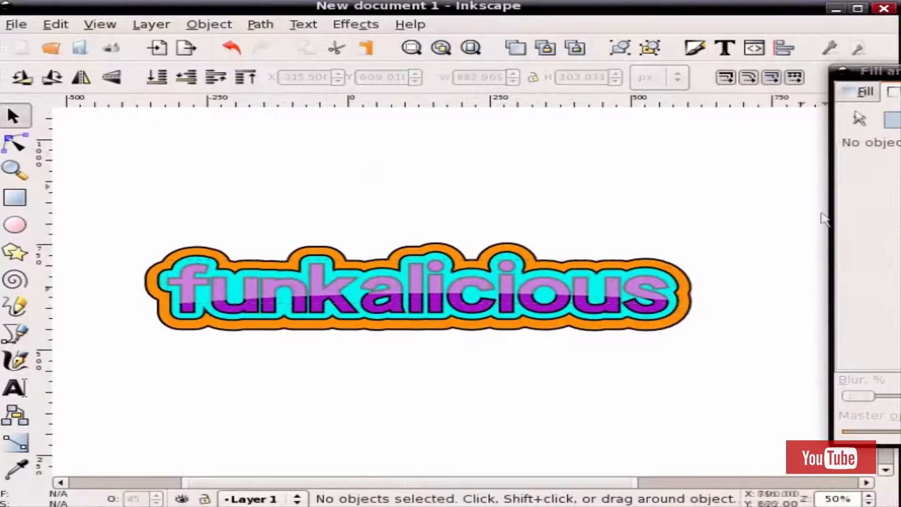
# Close the Fill and Stroke dialog, select all parts of the funkalicious graphic and fit them in view for inspection
pyautogui.click(900, 74)
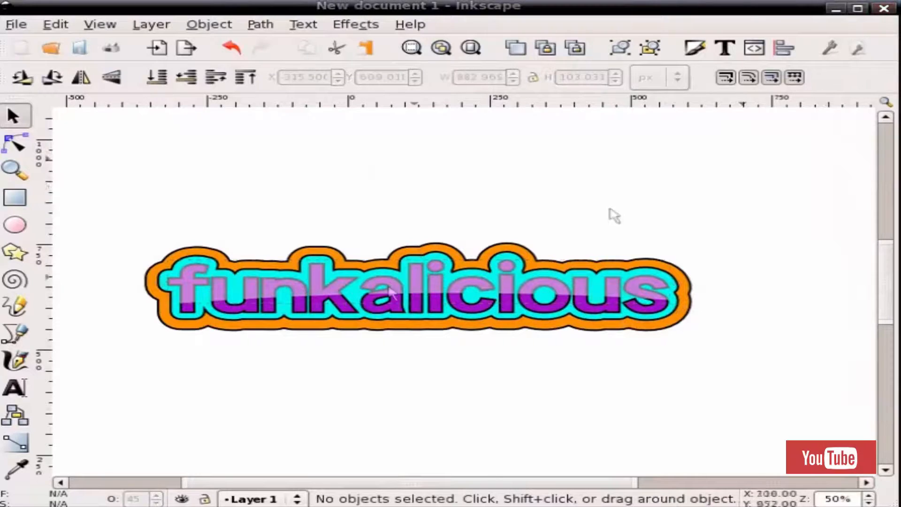
pyautogui.moveTo(677, 339); pyautogui.dragTo(117, 188)
pyautogui.press('F3')
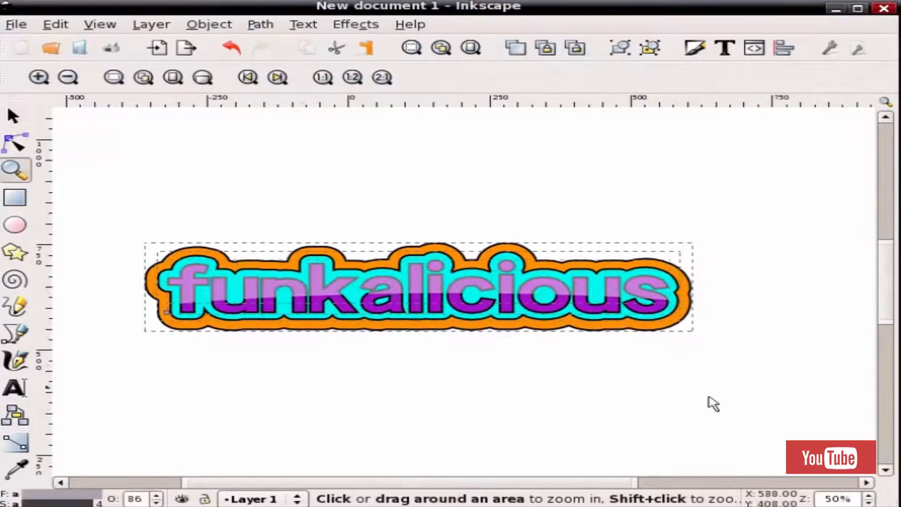
pyautogui.click(711, 398)
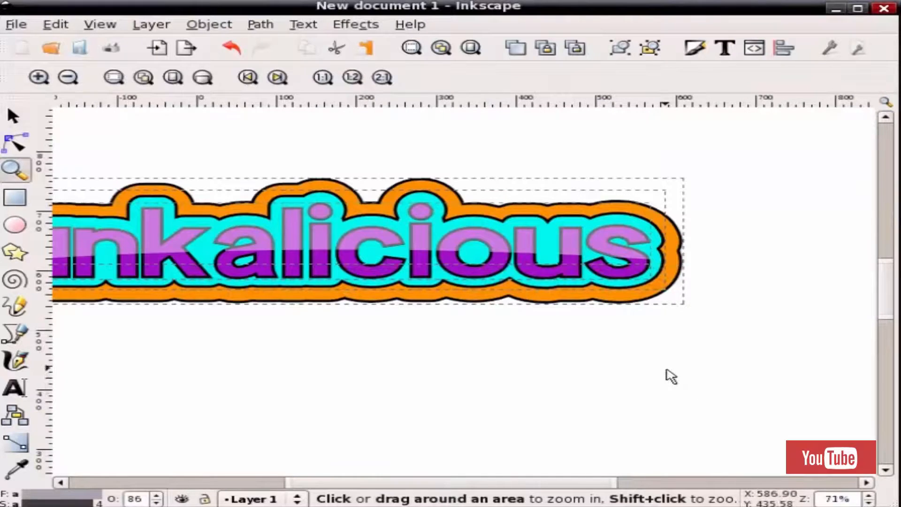
pyautogui.press('3')
pyautogui.press('F1')
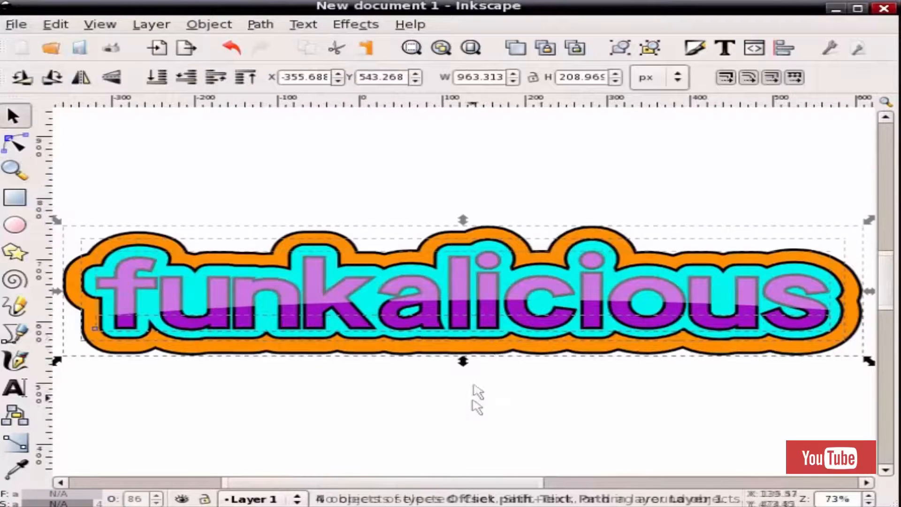
pyautogui.click(477, 396)
# Inspect the outer orange outline by selecting it, clear the selection and review the whole graphic at a smaller scale
pyautogui.click(461, 355)
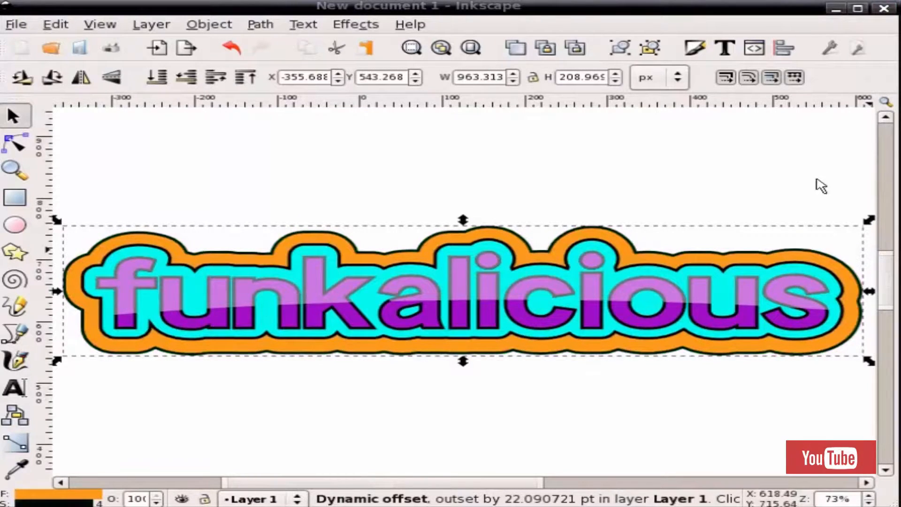
pyautogui.click(673, 186)
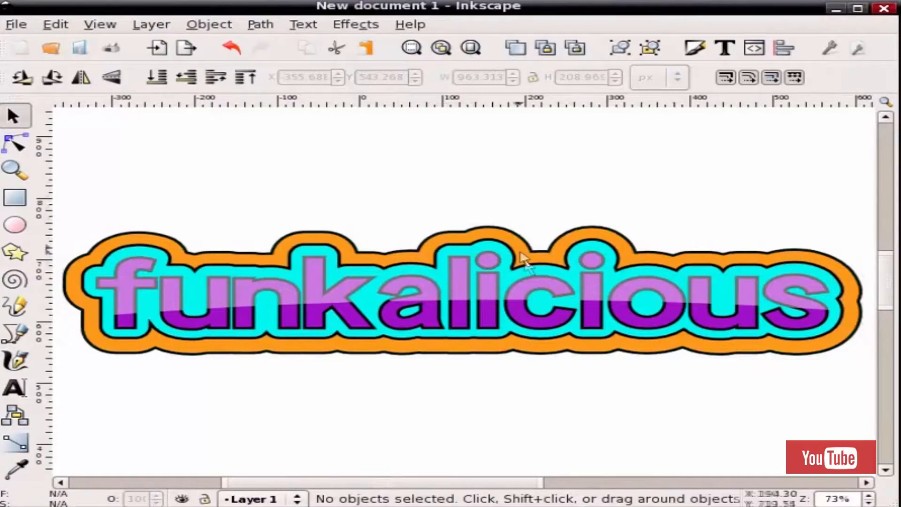
pyautogui.scroll(-2, 526, 363)
pyautogui.scroll(1, 577, 378)
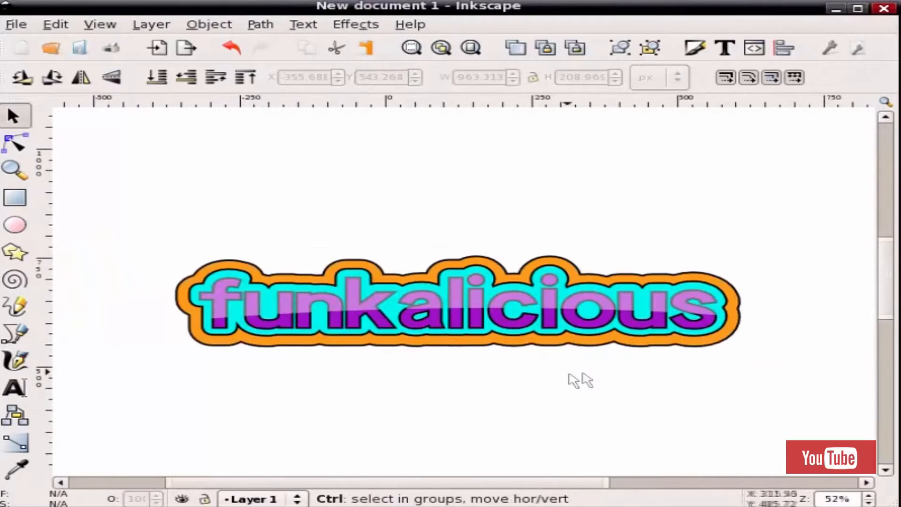